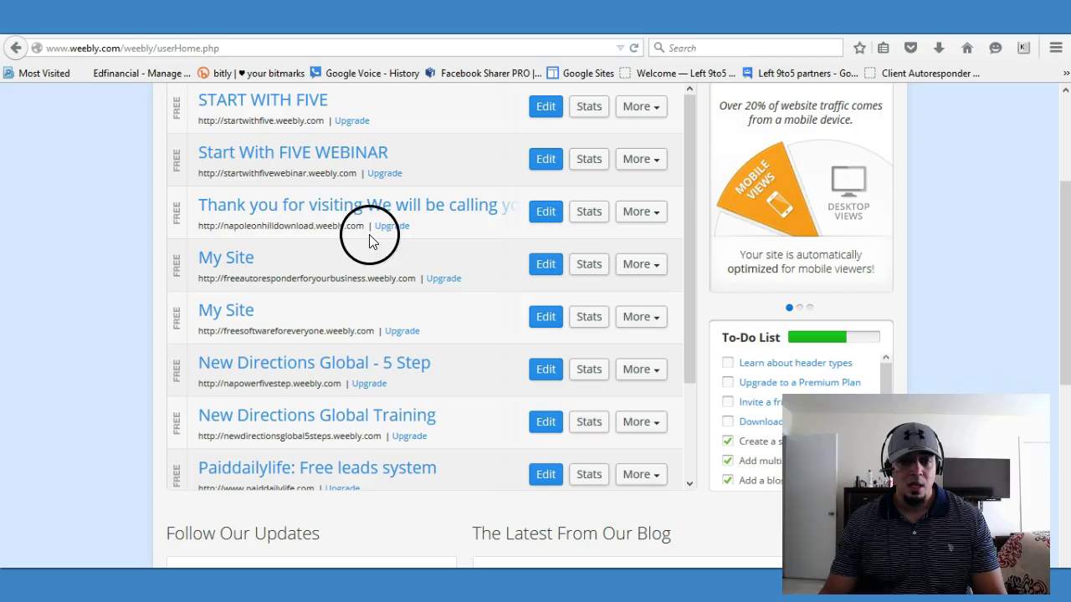
Step: Open the napoleonhilldownload.weebly.com site for editing and look over its heading
left_click(549, 214)
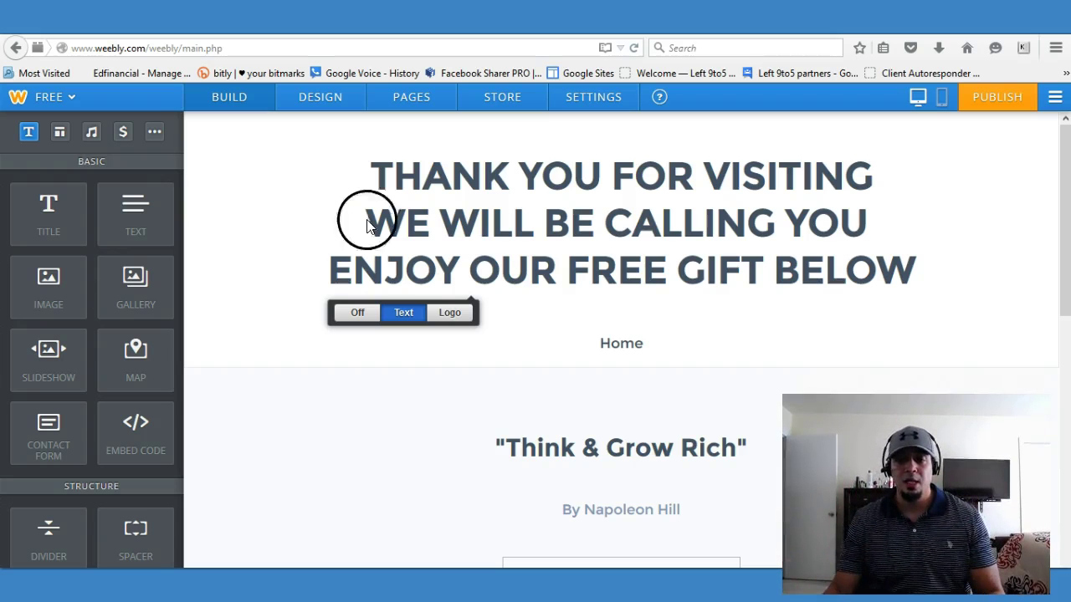
scroll(432, 276, "down", 1)
scroll(535, 226, "up", 1)
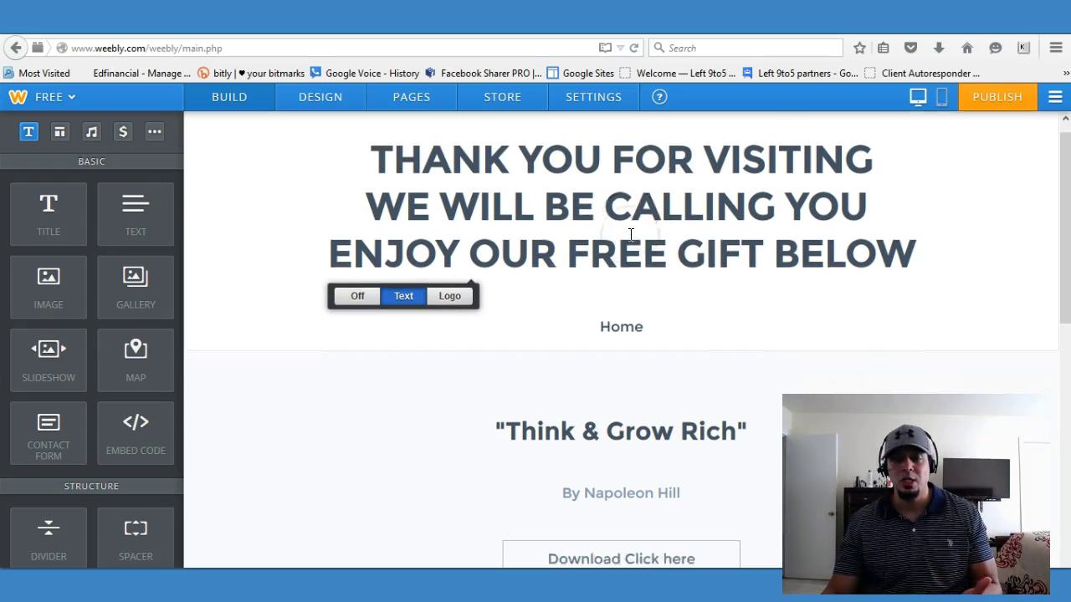
Step: Inspect the file link settings of the "Download Click here" button, including the file list, and close them without changes
scroll(634, 226, "down", 3)
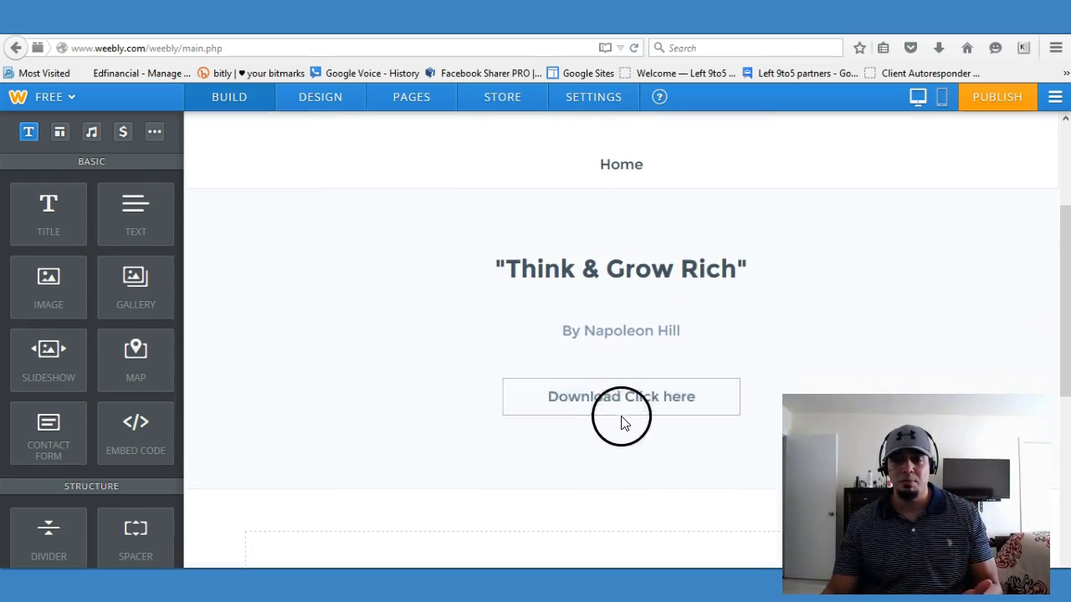
left_click(662, 396)
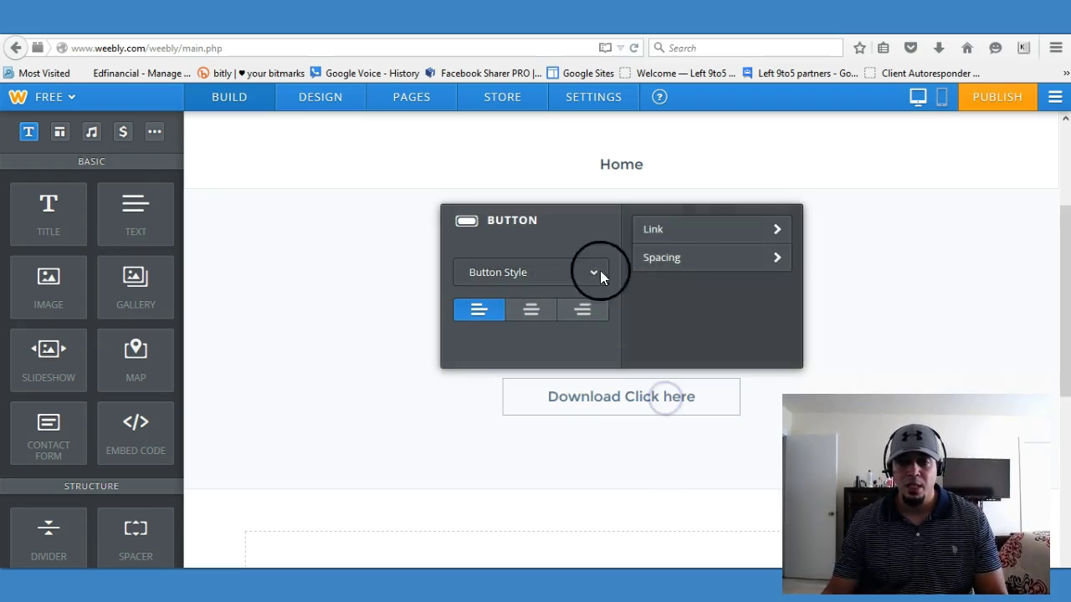
left_click(723, 232)
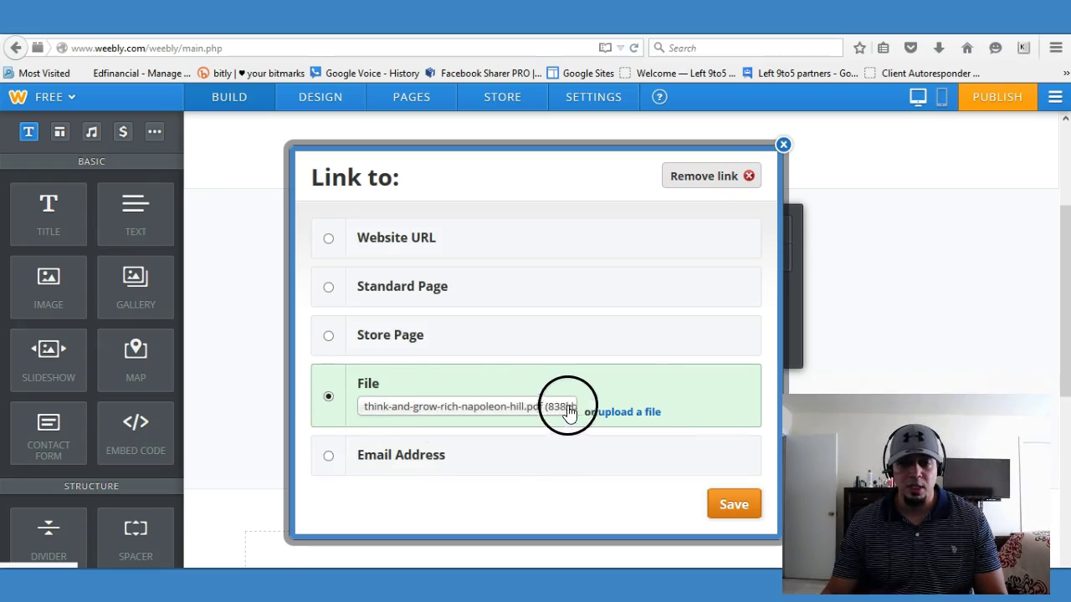
left_click(471, 408)
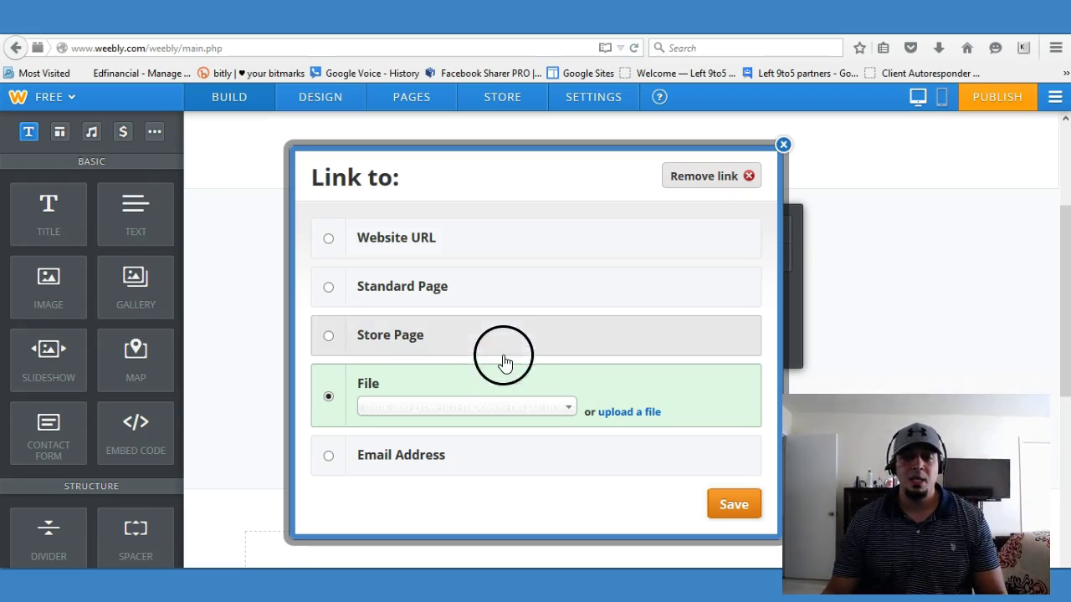
left_click(783, 146)
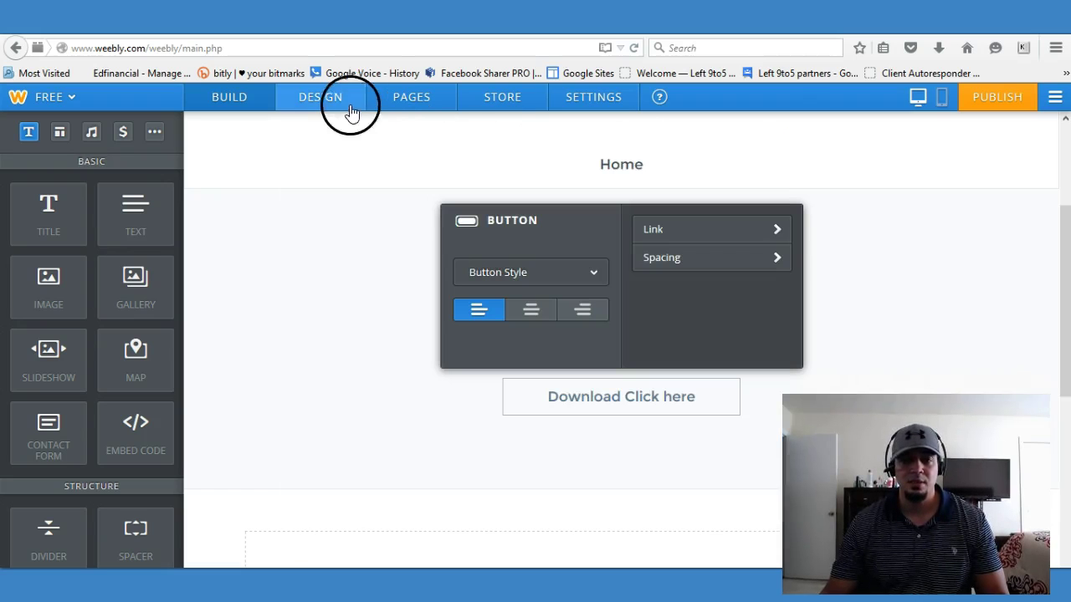
Step: Review the site's page list, try hiding the Home page in navigation, and turn that option off again
left_click(399, 98)
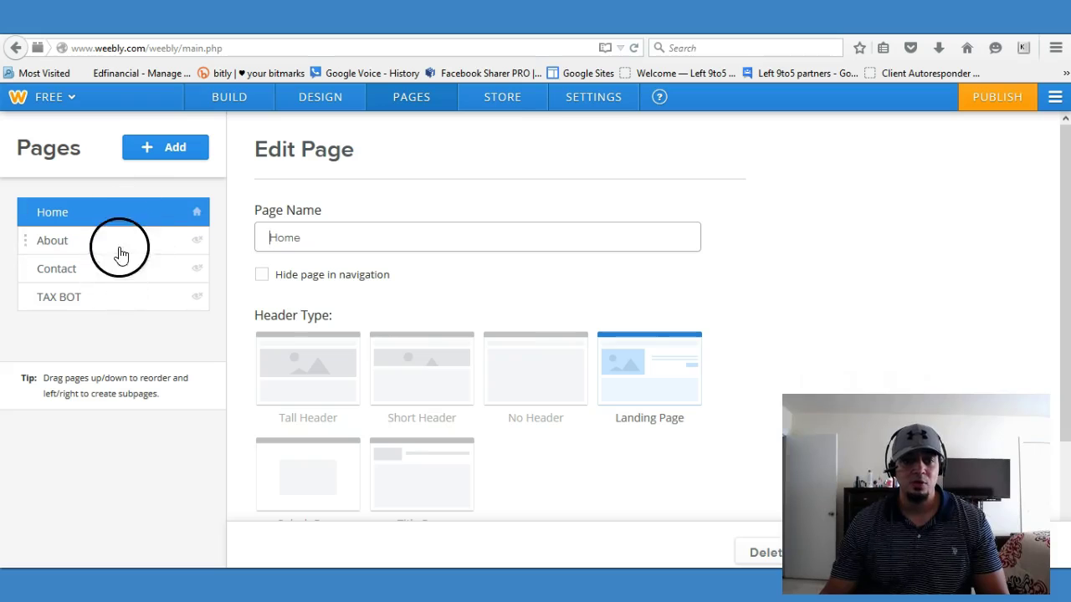
left_click(77, 308)
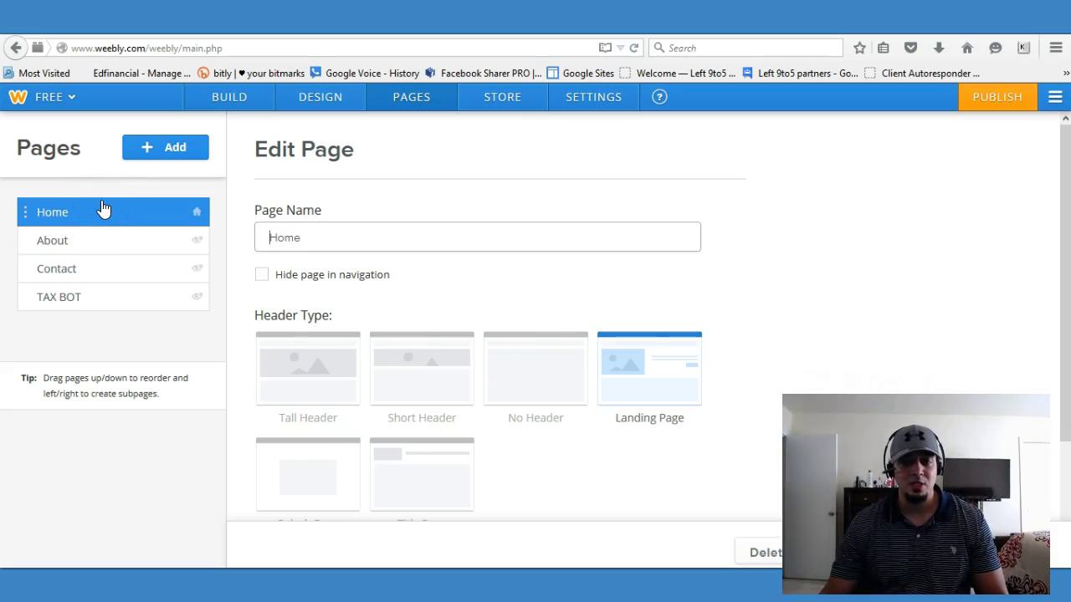
left_click(76, 243)
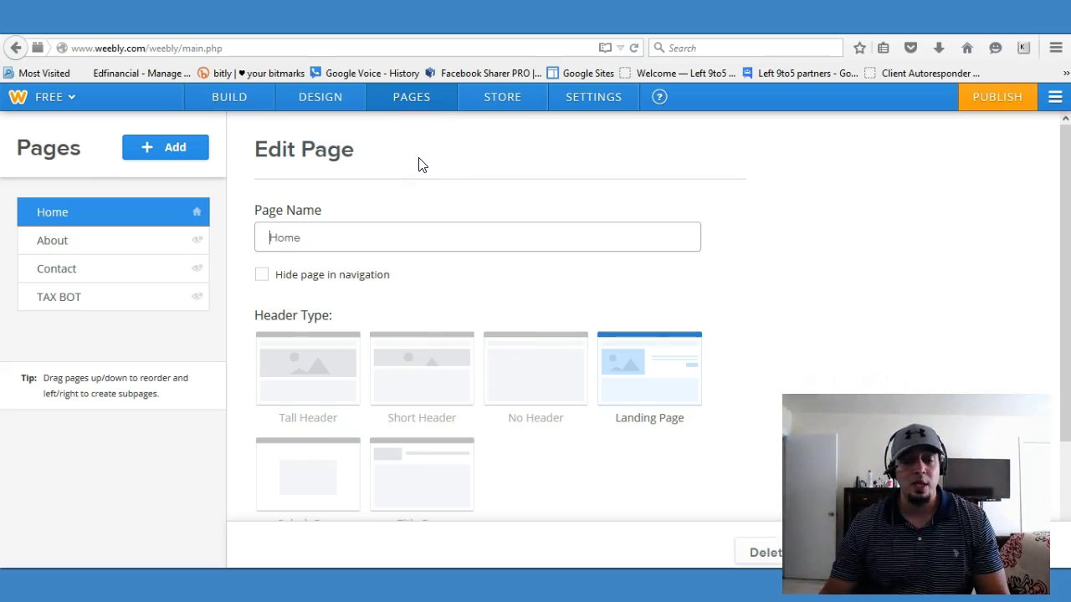
left_click(261, 277)
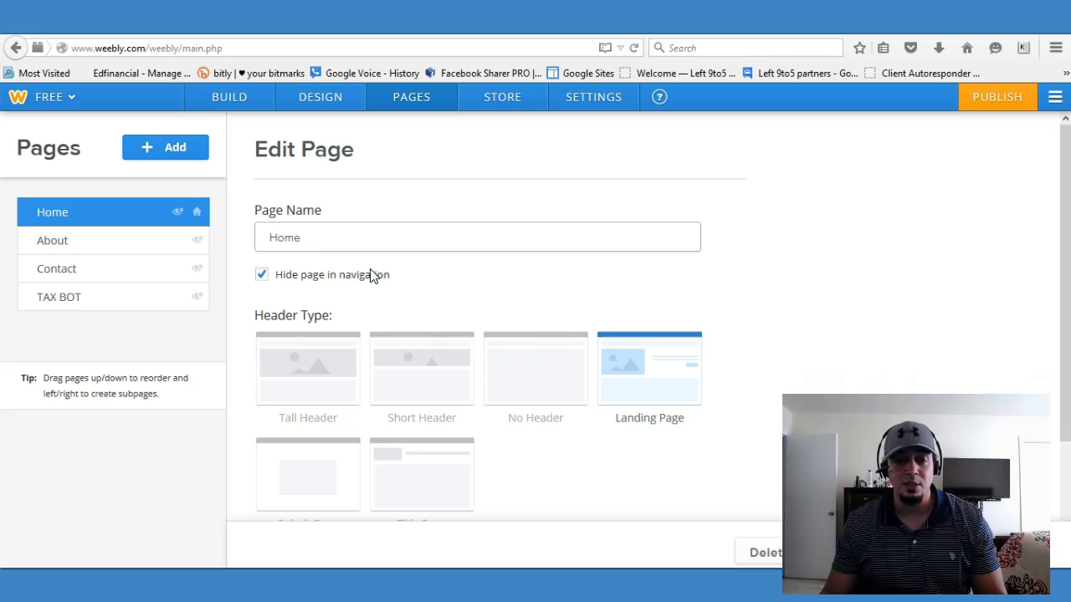
left_click(262, 278)
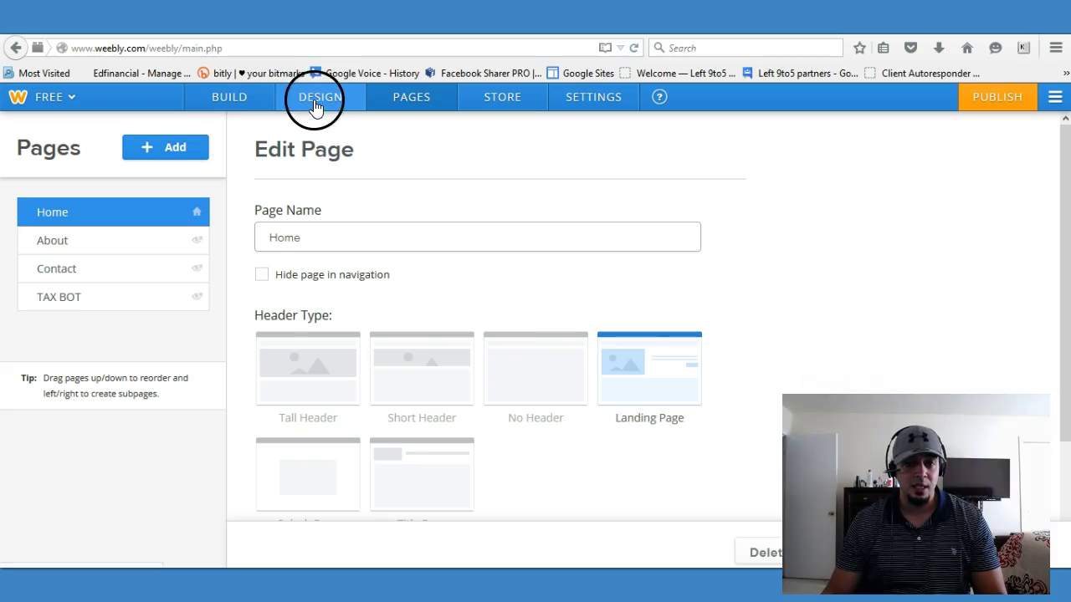
Step: Return to building the page, publish the website and open its live address
left_click(236, 97)
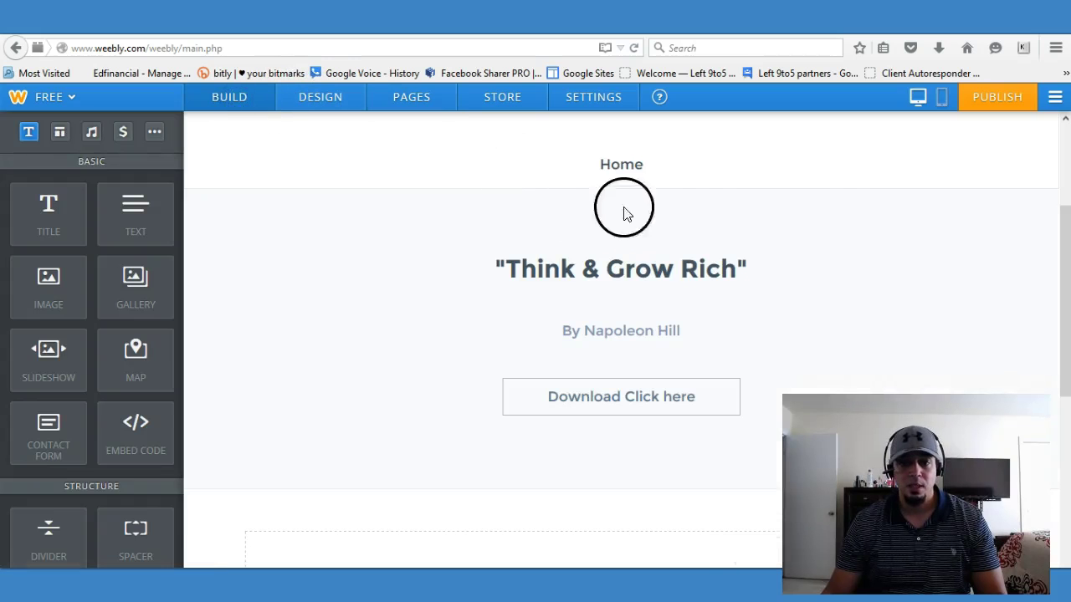
left_click(988, 101)
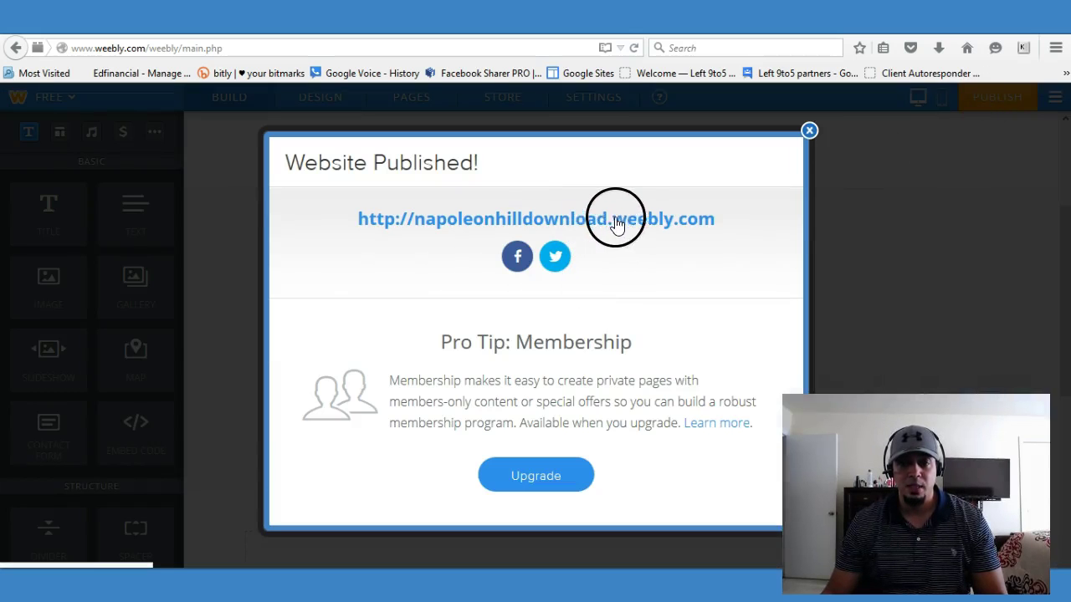
left_click(652, 221)
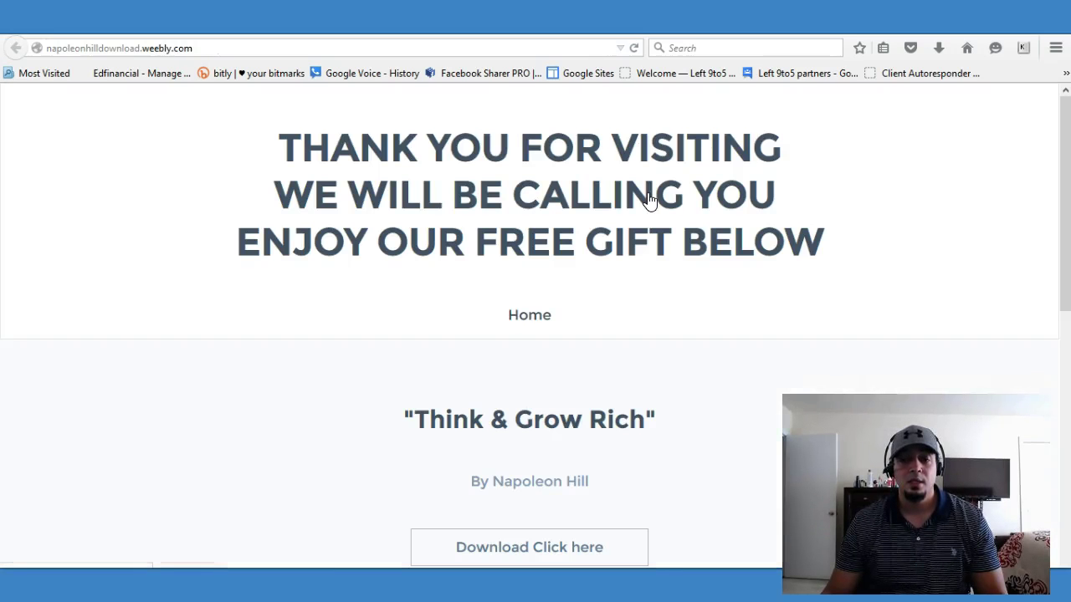
Step: Look over the published thank-you page and open the PDF behind the "Download Click here" button
scroll(599, 228, "down", 10)
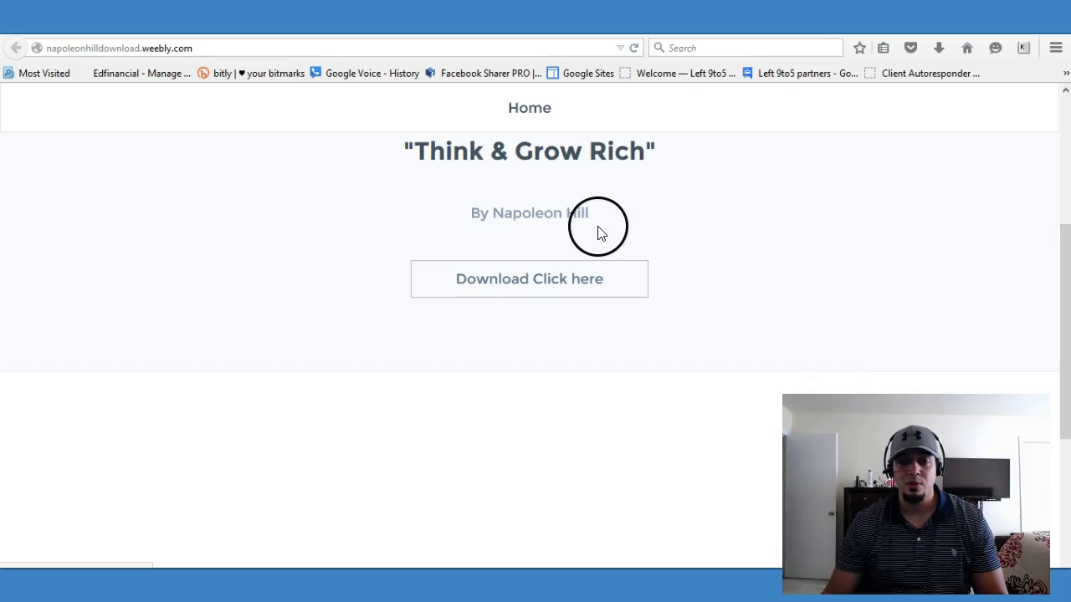
scroll(586, 239, "up", 10)
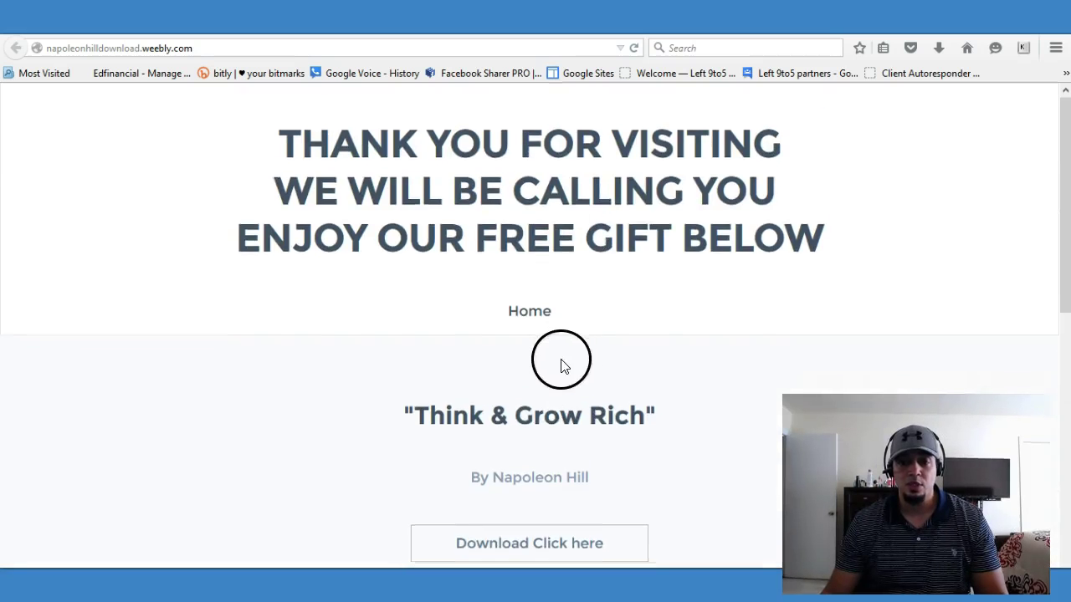
scroll(561, 363, "down", 2)
left_click(541, 461)
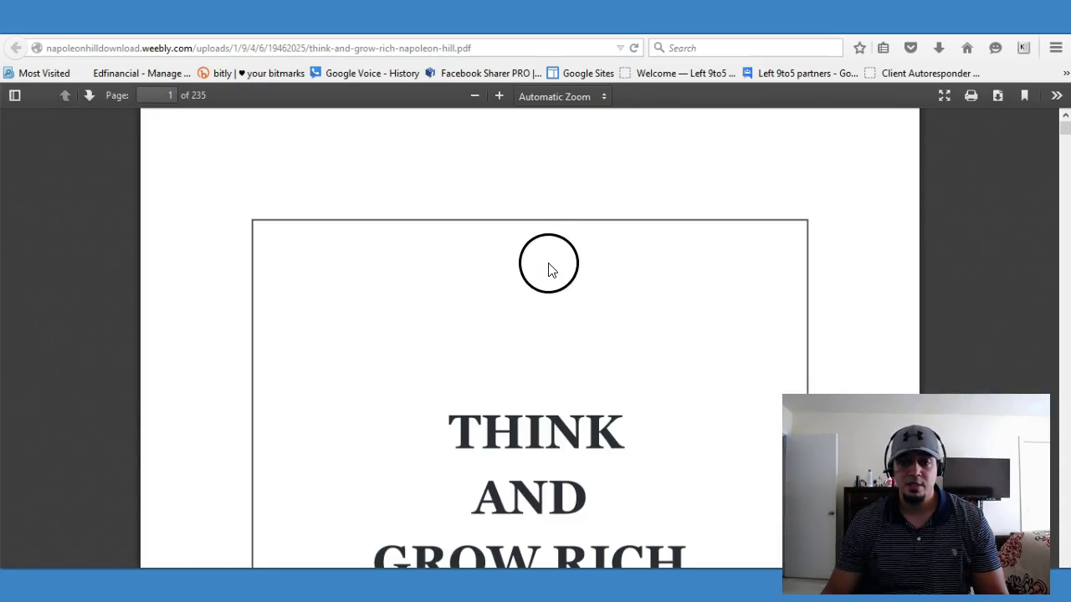
Step: Look through the opening pages of the Think and Grow Rich PDF and return to its cover
scroll(549, 266, "down", 5)
scroll(556, 254, "down", 6)
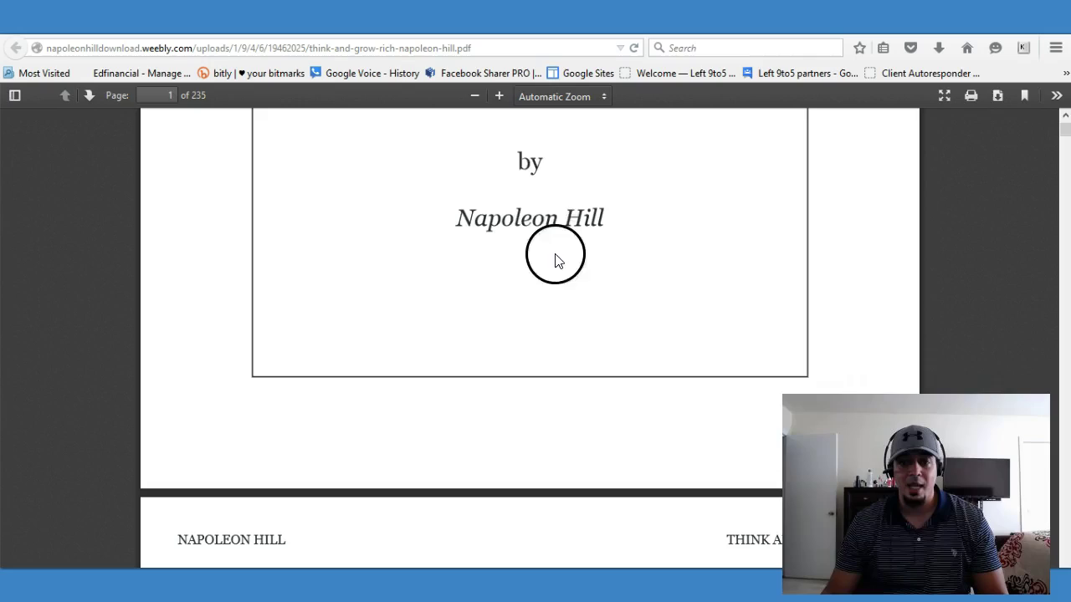
scroll(567, 245, "down", 6)
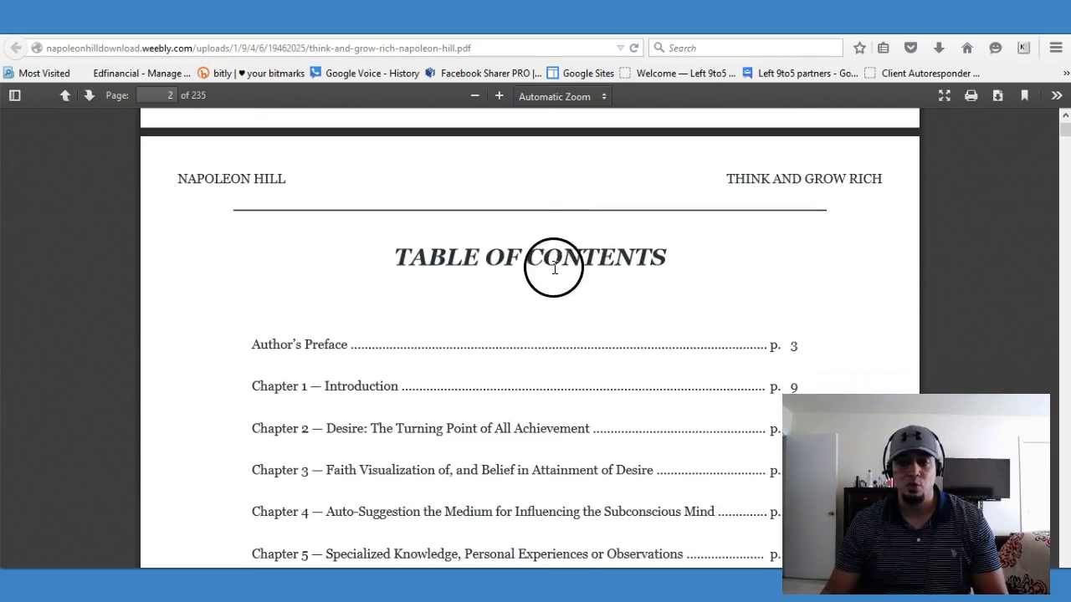
scroll(555, 276, "down", 6)
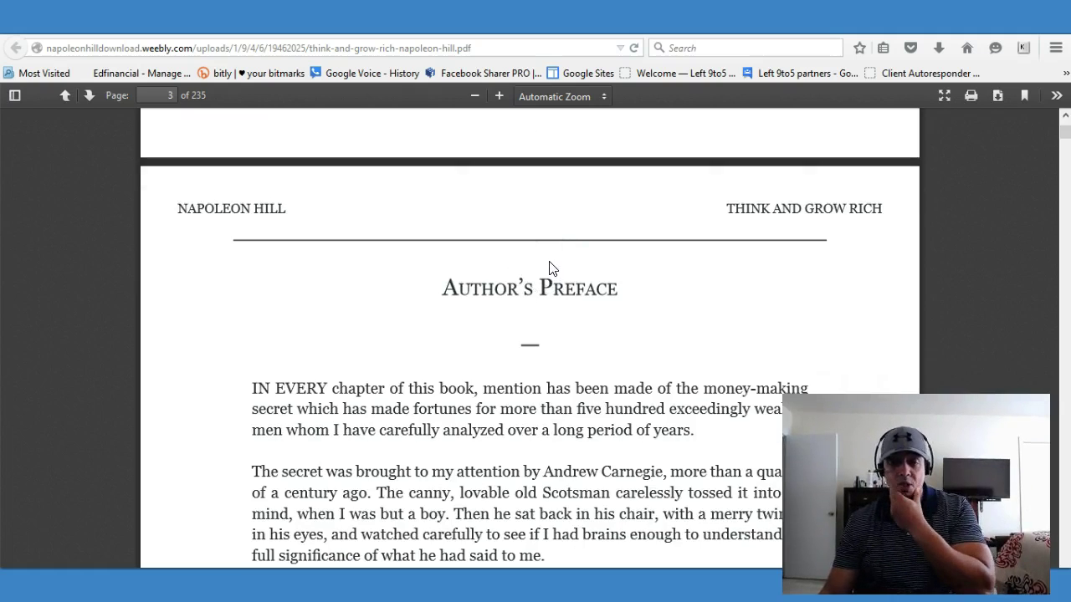
scroll(549, 269, "down", 4)
scroll(553, 276, "up", 8)
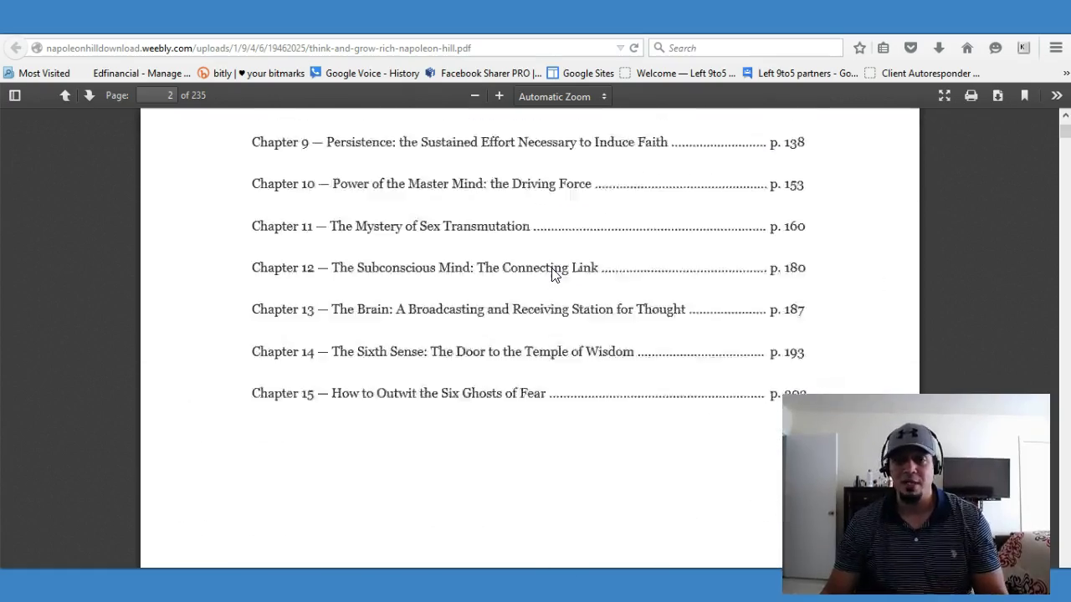
scroll(552, 276, "up", 14)
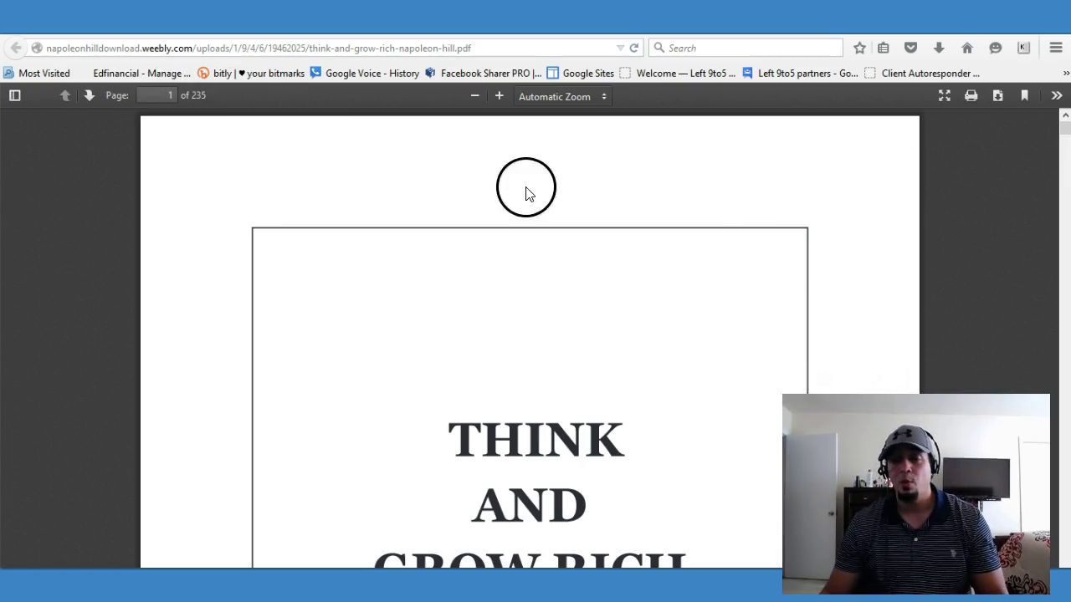
Step: Check the download options for think-and-grow-rich-napoleon-hill.pdf and cancel without saving it
left_click(996, 97)
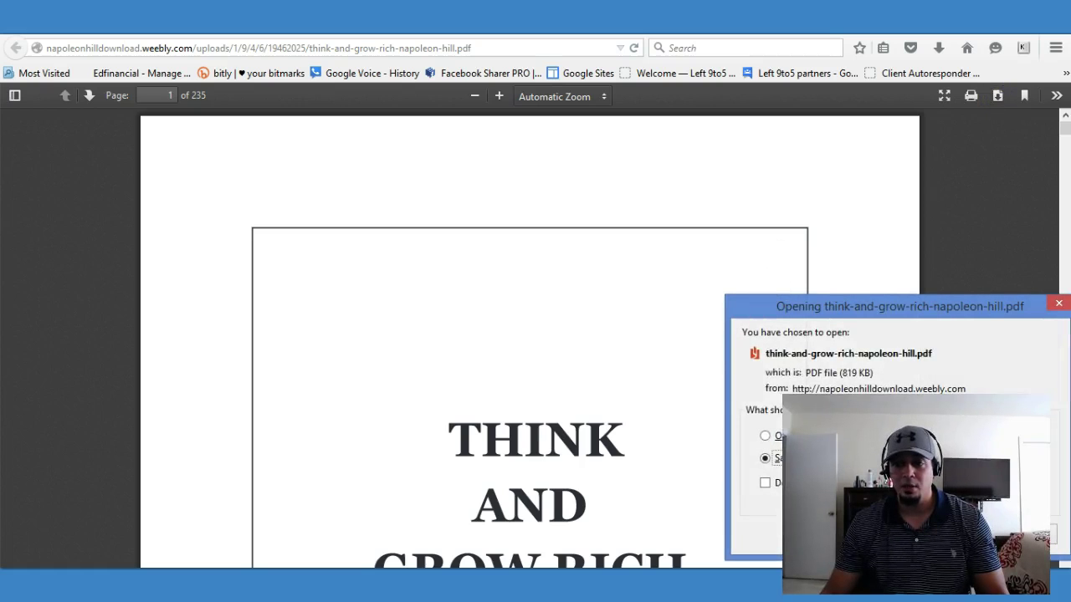
left_click_drag(862, 306, 641, 159)
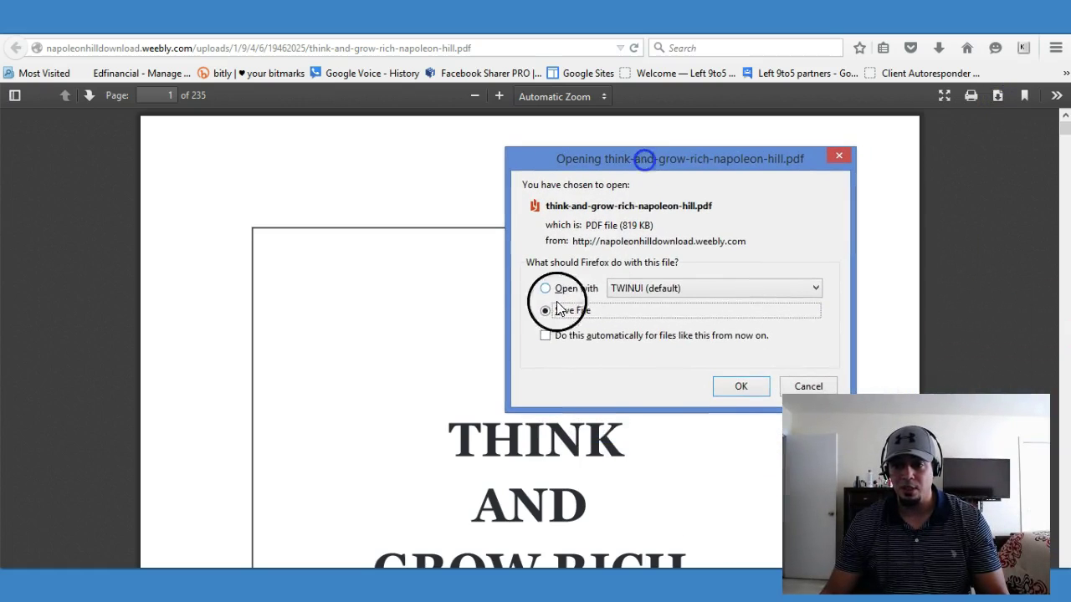
left_click(794, 390)
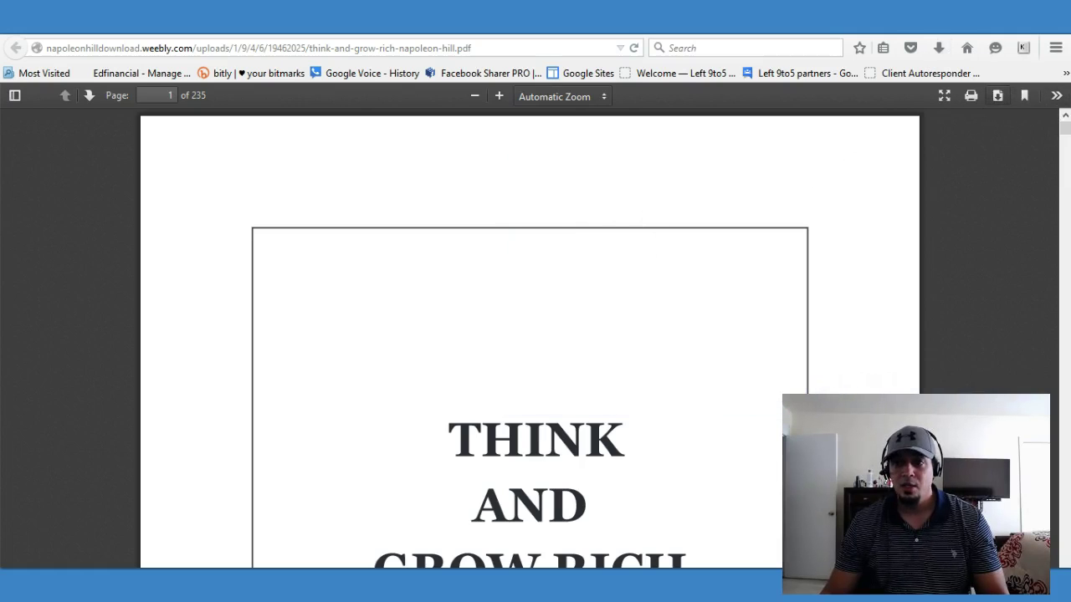
Step: Return to the site editor, close the publication notice and go back to the page heading
key("alt+Left")
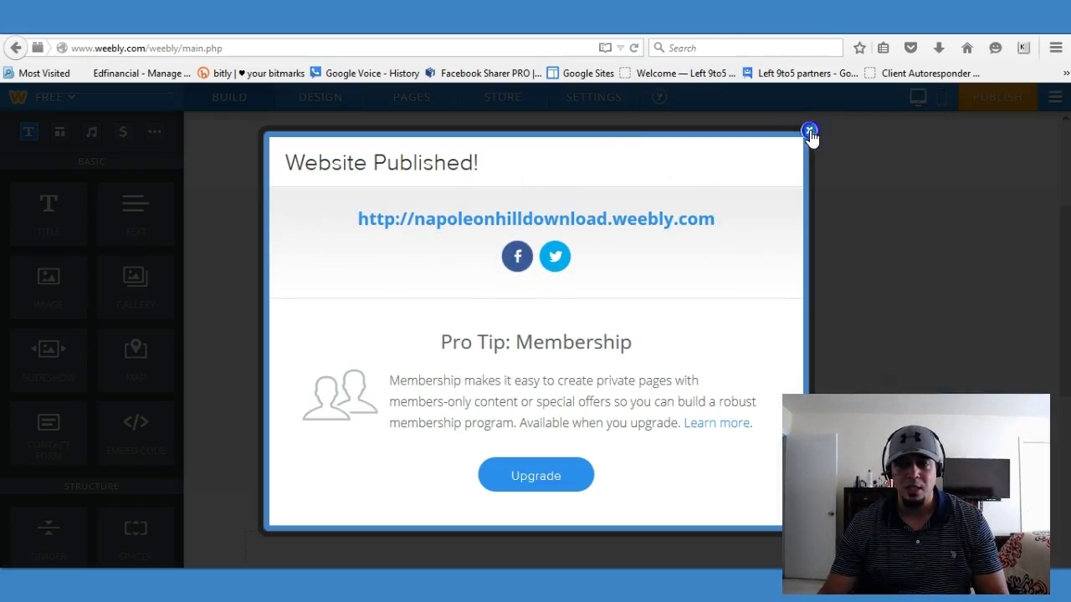
left_click(810, 131)
scroll(555, 247, "up", 2)
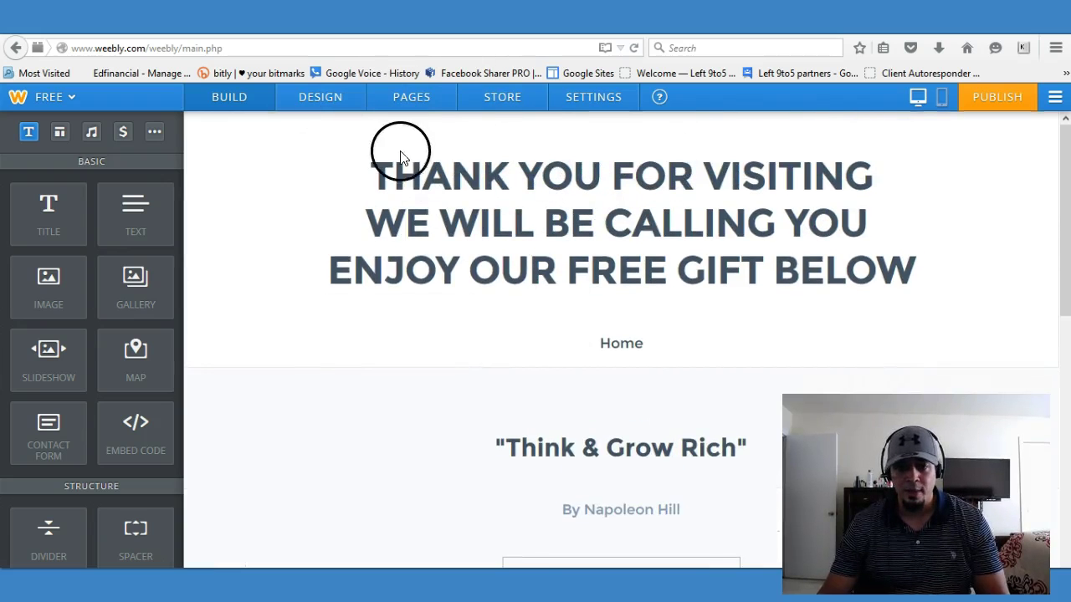
Step: Examine the editable header text, the "Think & Grow Rich" title and the author line on the page
mouse_move(385, 165)
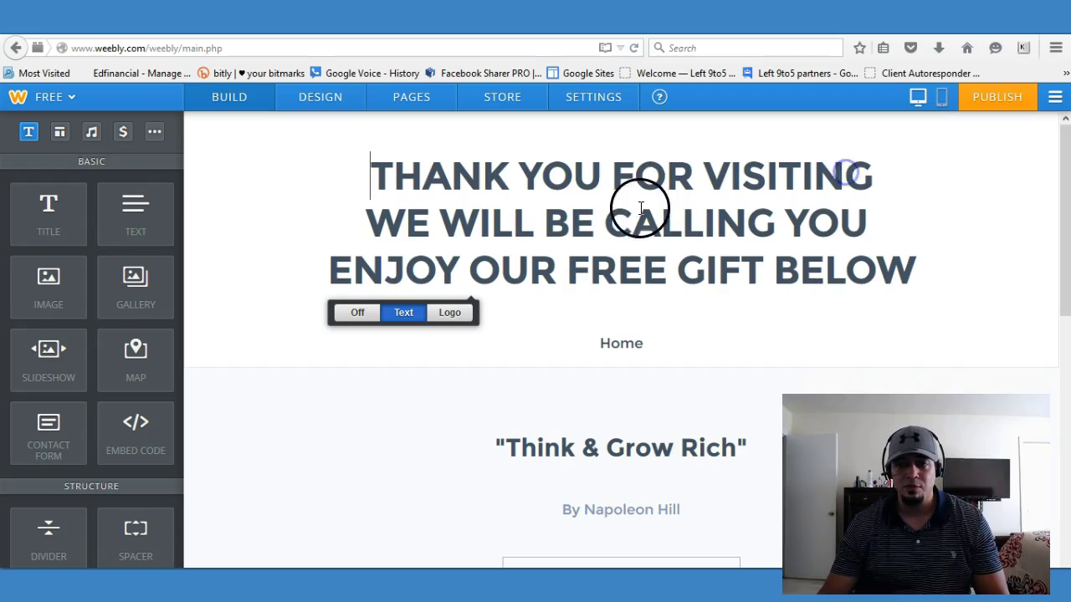
scroll(641, 208, "down", 2)
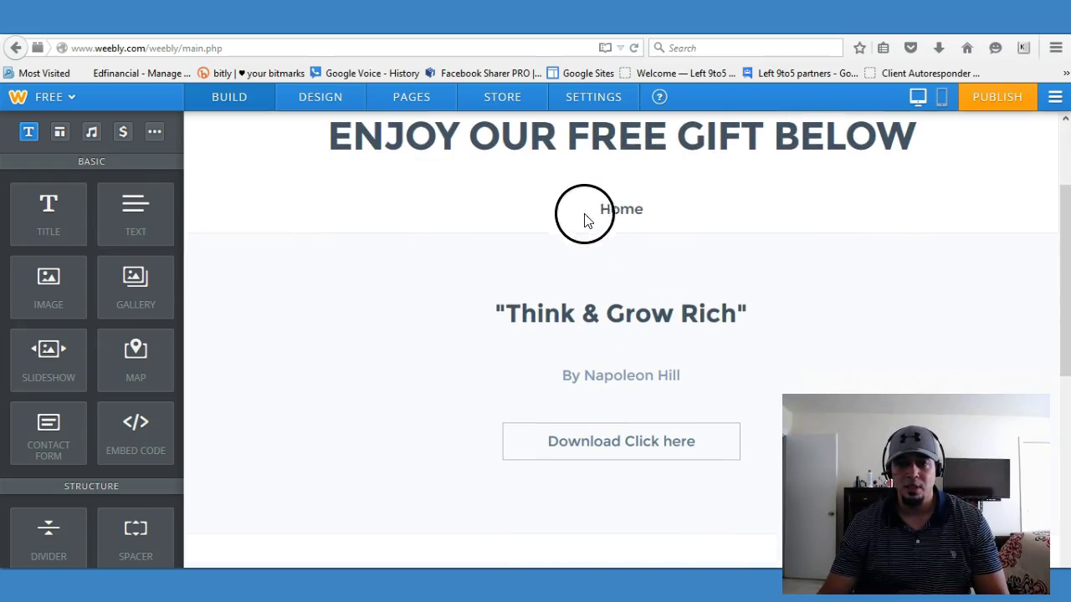
left_click_drag(494, 306, 834, 313)
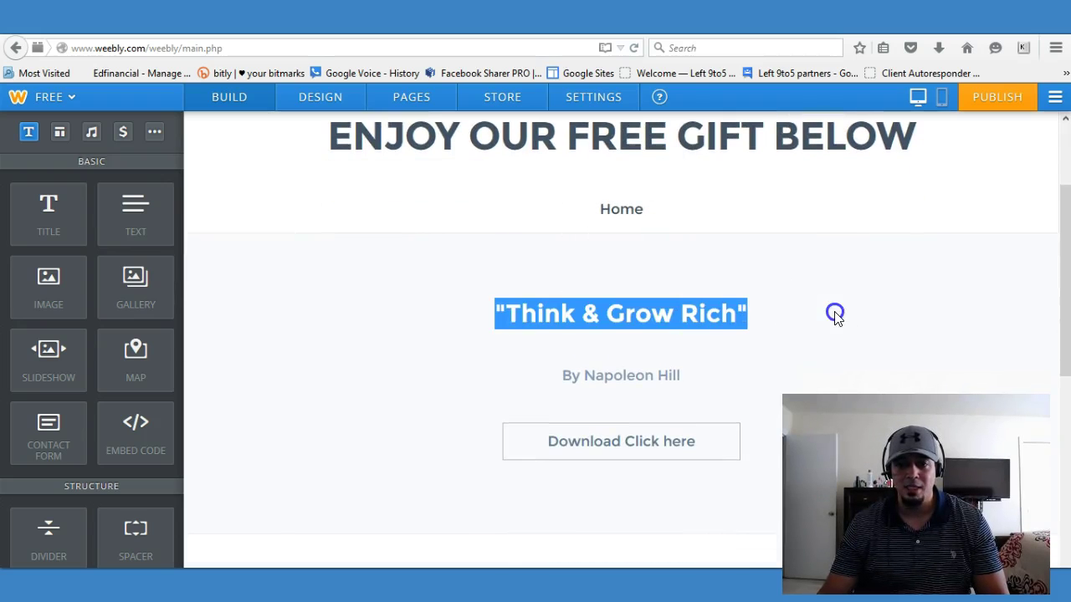
left_click(704, 383)
double_click(694, 383)
left_click(581, 374)
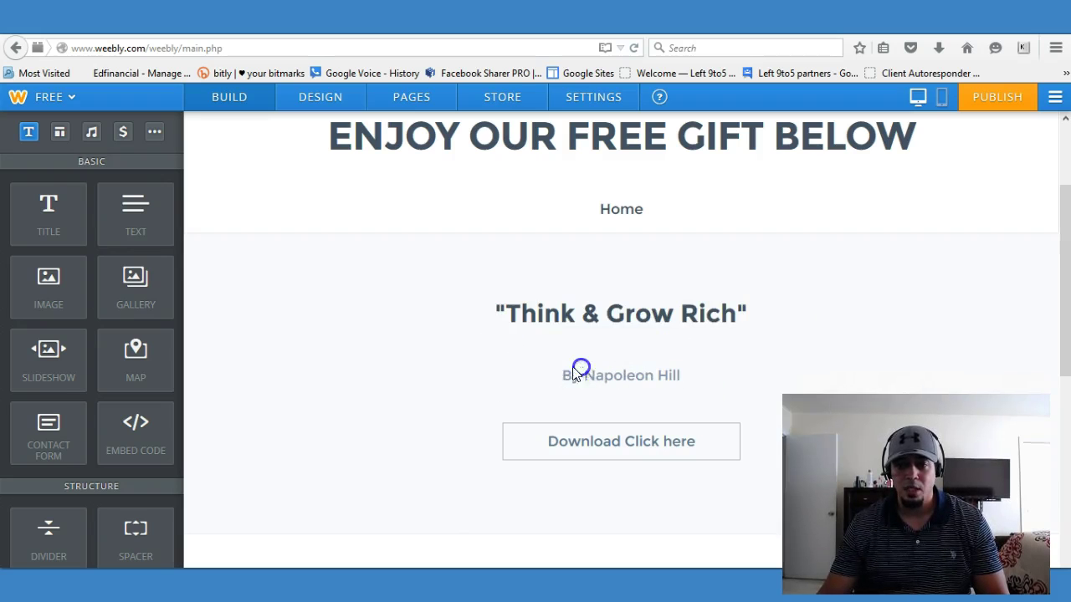
Step: Find the Button element among the page elements and review the page's heading and download section
scroll(614, 359, "down", 2)
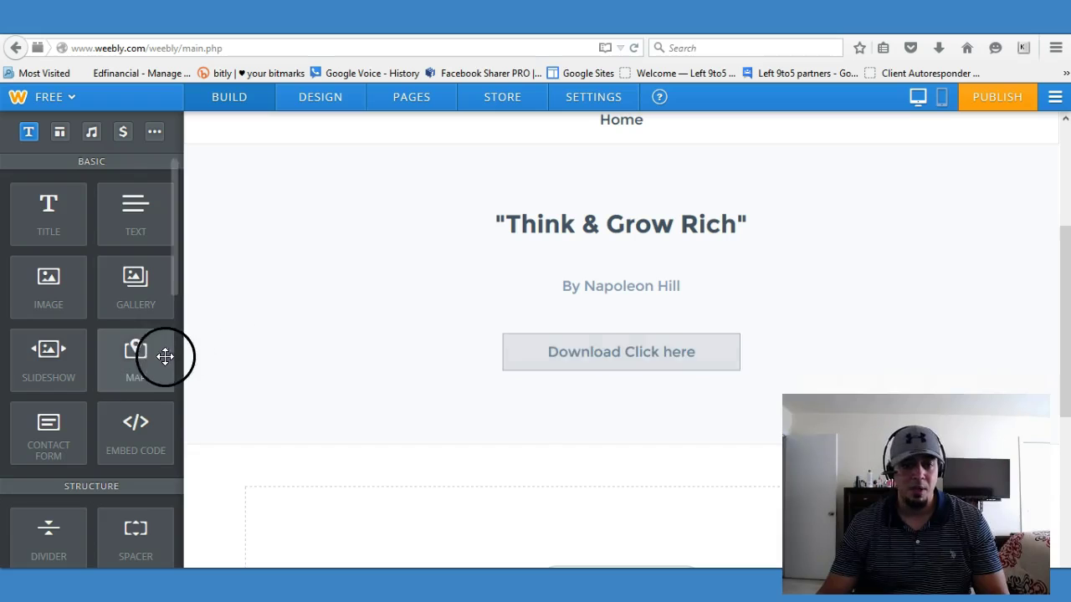
scroll(153, 347, "down", 4)
scroll(152, 347, "down", 2)
mouse_move(42, 230)
left_mouse_down()
mouse_move(569, 342)
mouse_move(631, 336)
mouse_move(79, 292)
mouse_move(43, 244)
left_mouse_up()
scroll(602, 293, "up", 5)
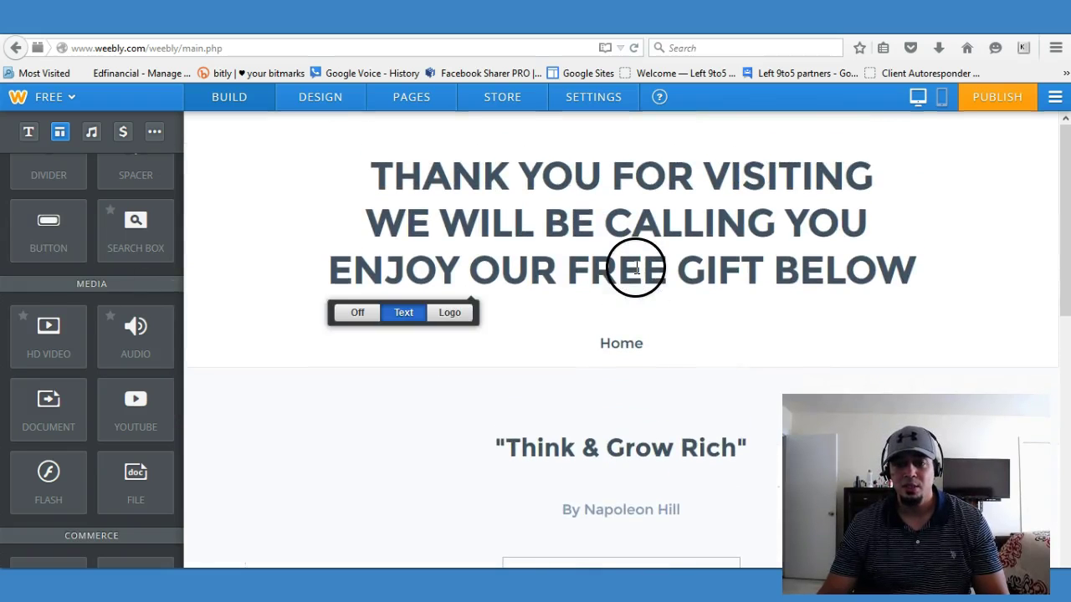
scroll(639, 264, "down", 6)
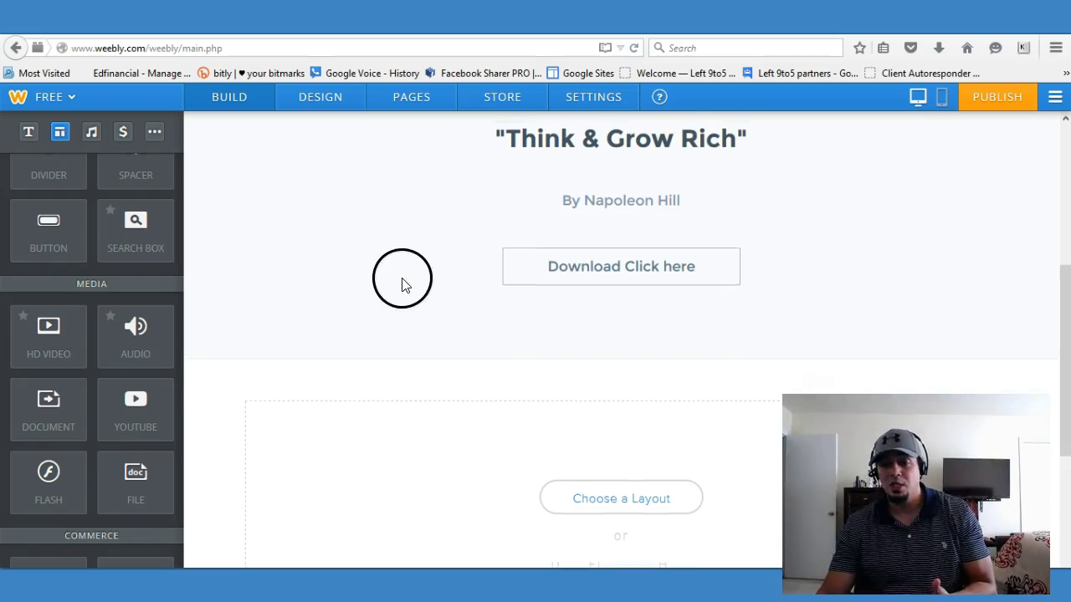
Step: Review the three-line thank-you heading and the download section below it
scroll(401, 284, "up", 6)
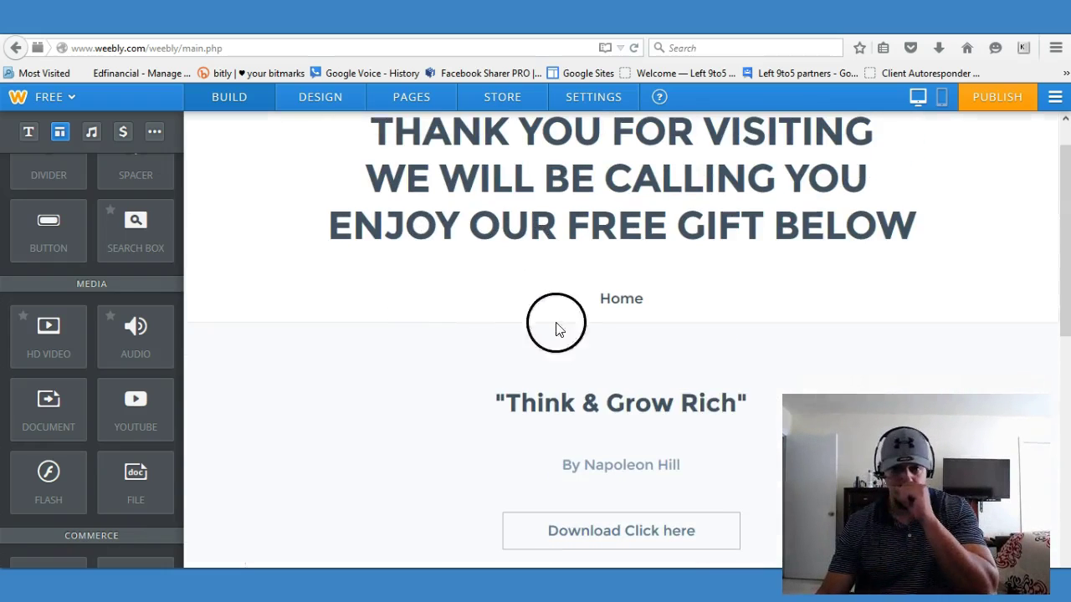
mouse_move(365, 155)
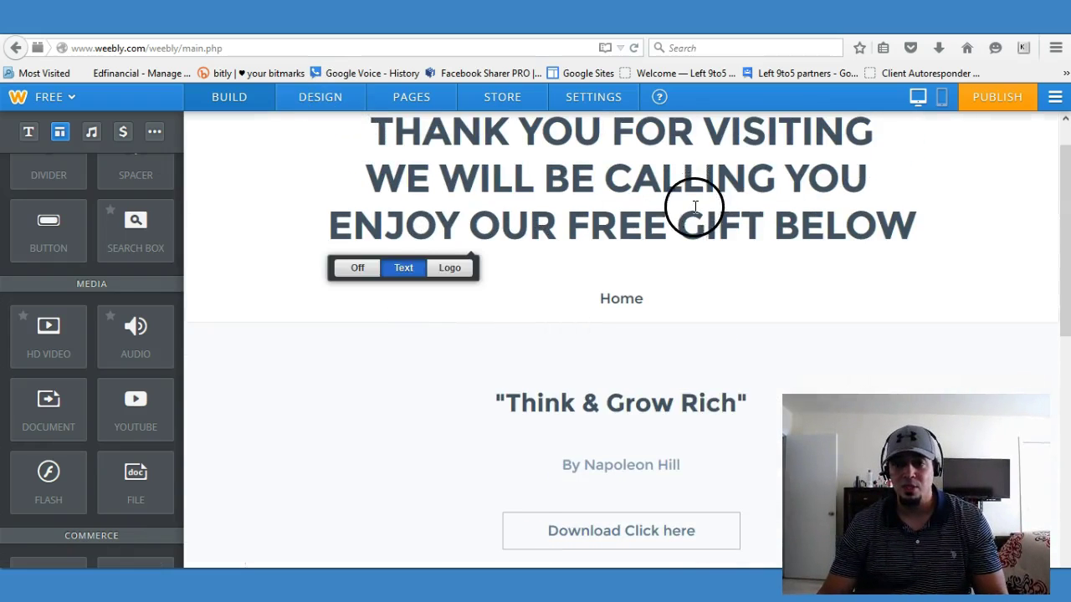
scroll(836, 180, "up", 1)
scroll(861, 249, "down", 1)
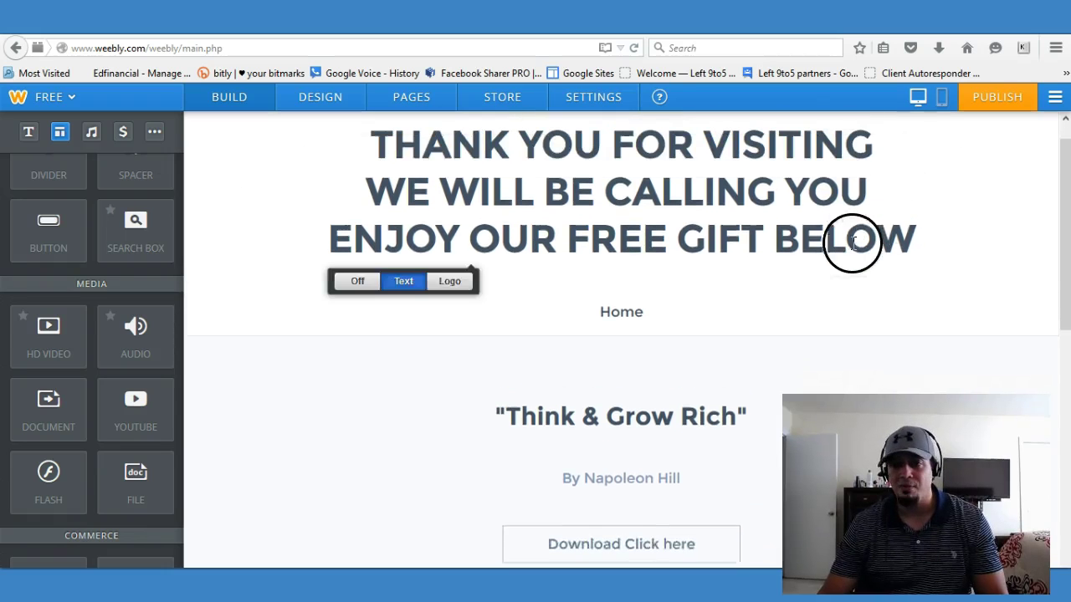
scroll(870, 276, "up", 1)
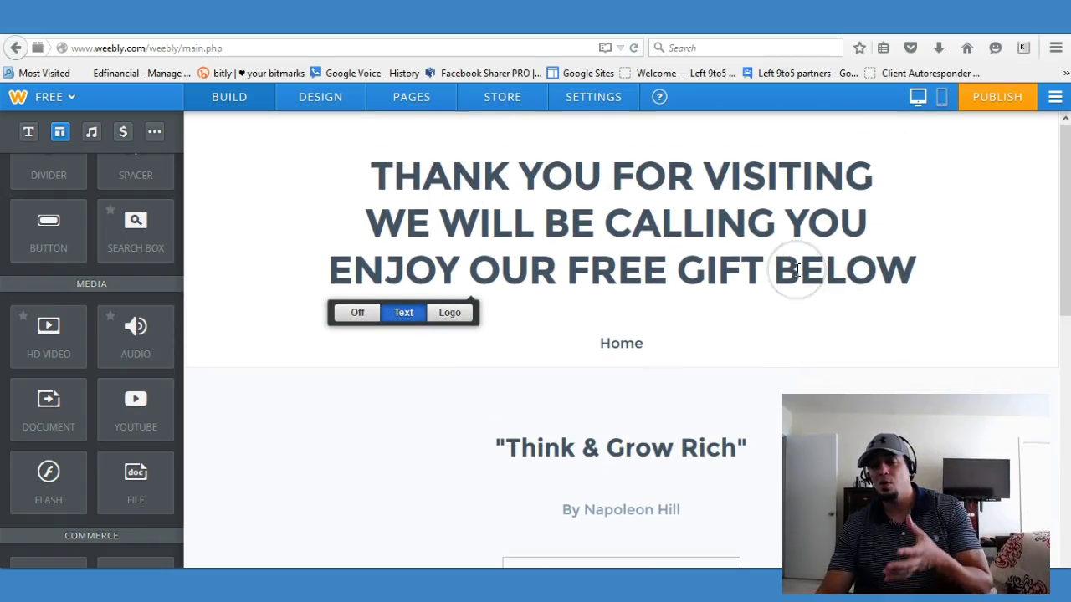
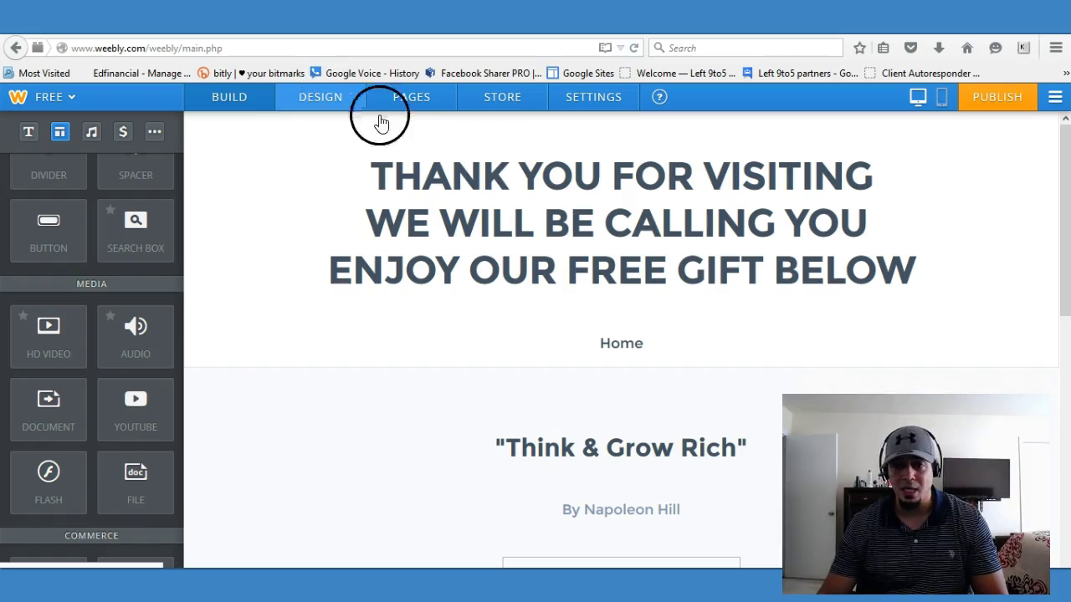
Step: Browse the available site themes and preview the Birdseye theme on the thank-you page
left_click(333, 99)
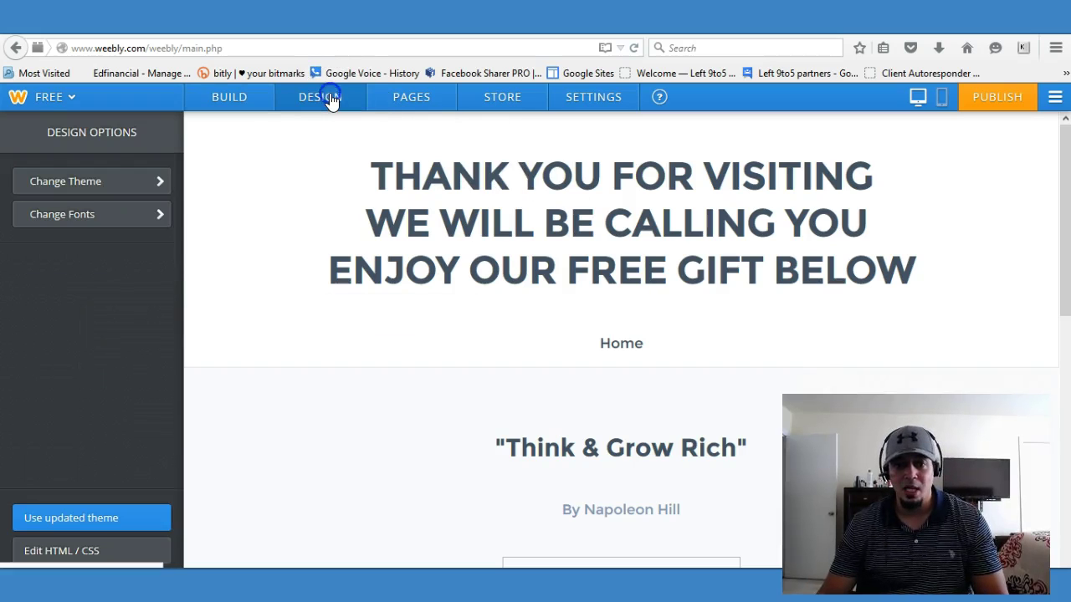
left_click(138, 183)
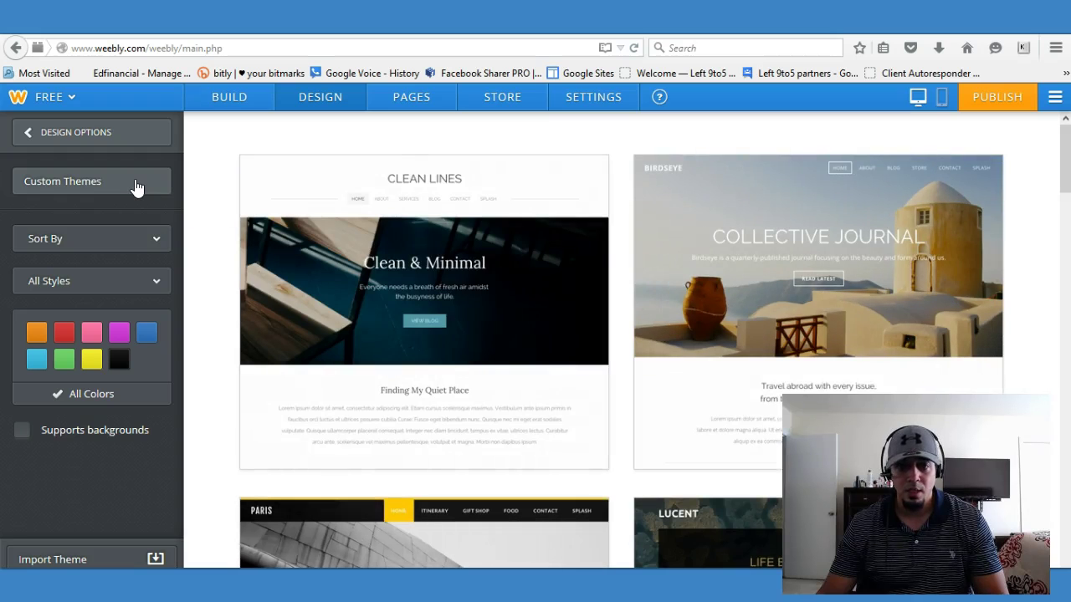
scroll(824, 235, "down", 1)
scroll(825, 232, "up", 1)
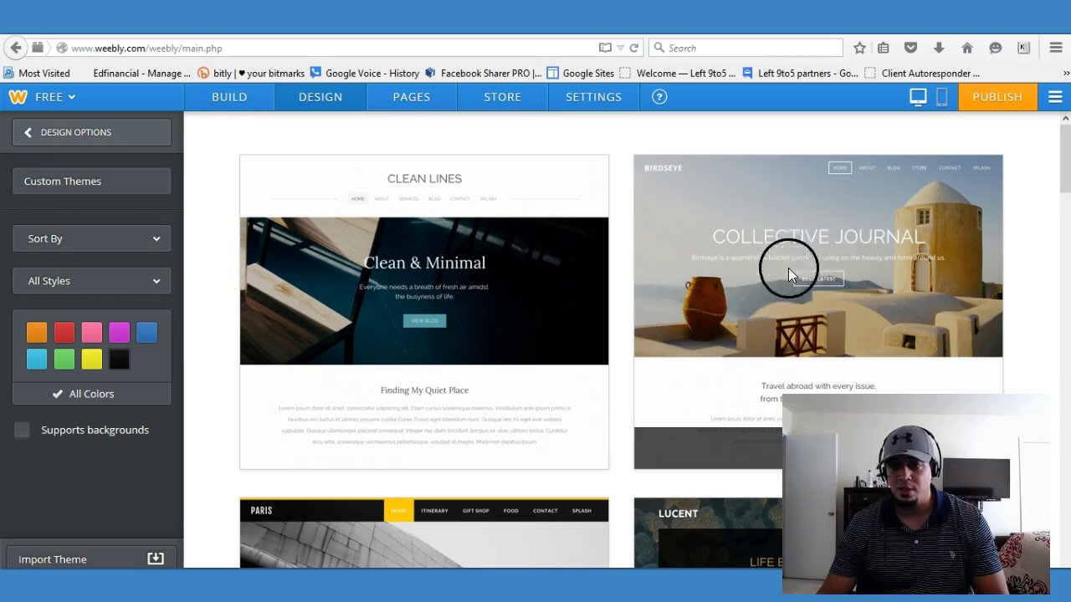
left_click(808, 214)
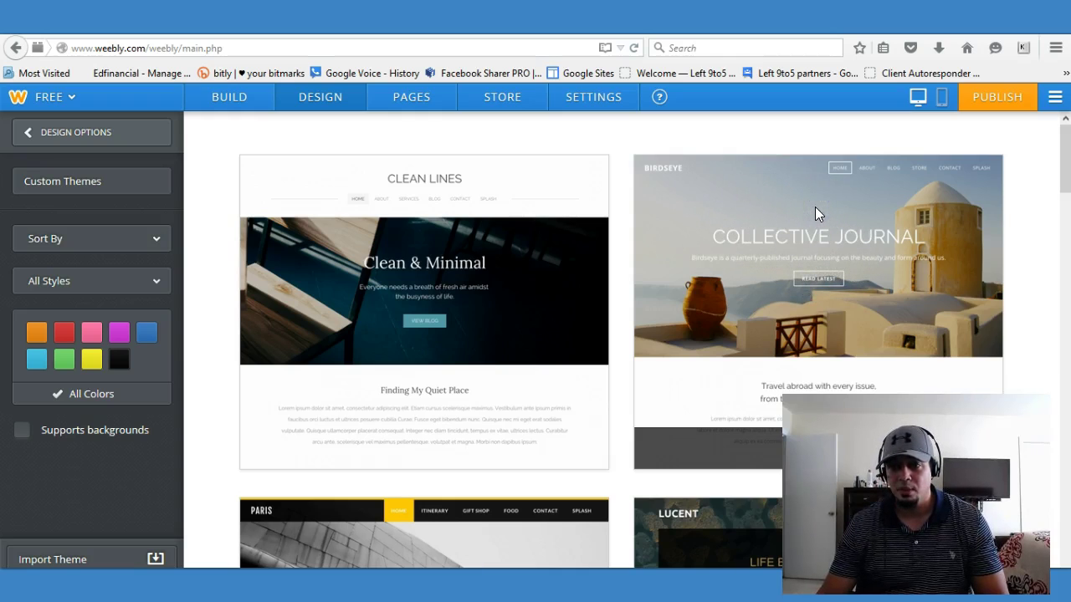
scroll(816, 219, "down", 1)
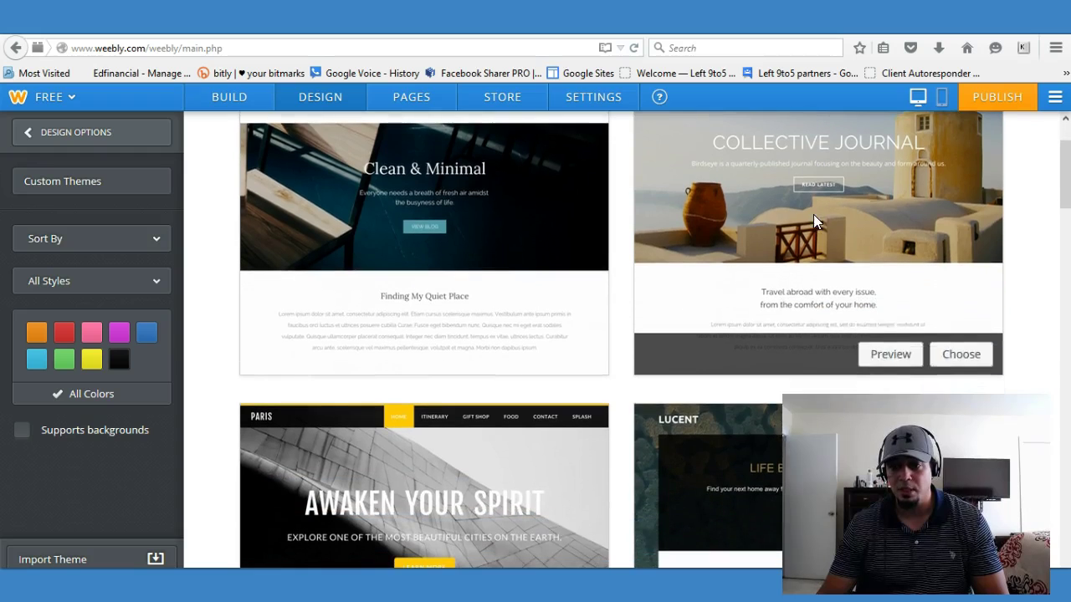
left_click(890, 354)
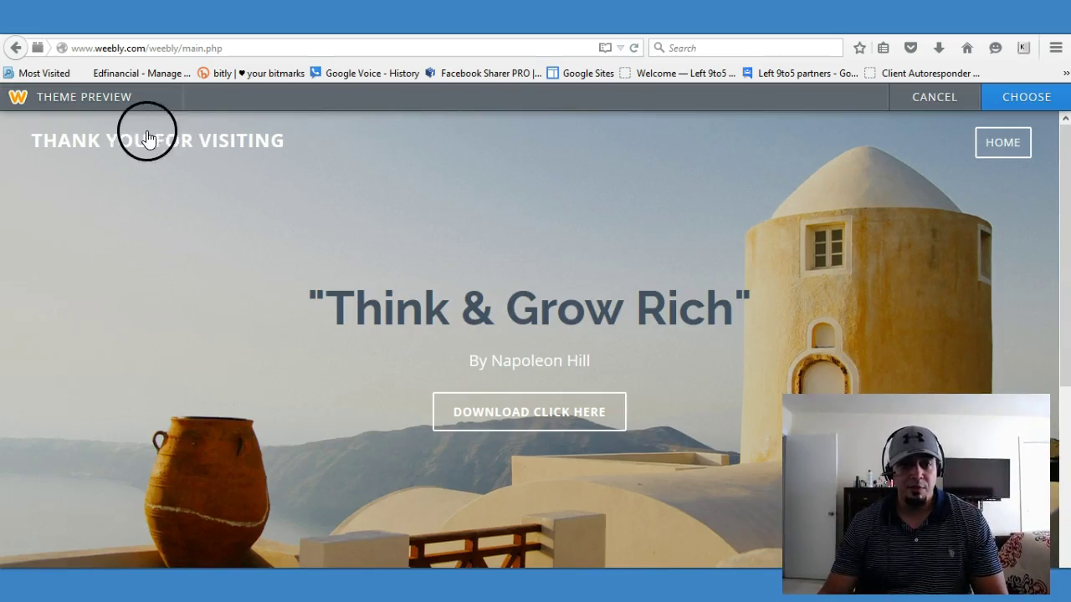
Step: Examine the Birdseye preview from the header and book title down to the end of the page
scroll(577, 326, "down", 2)
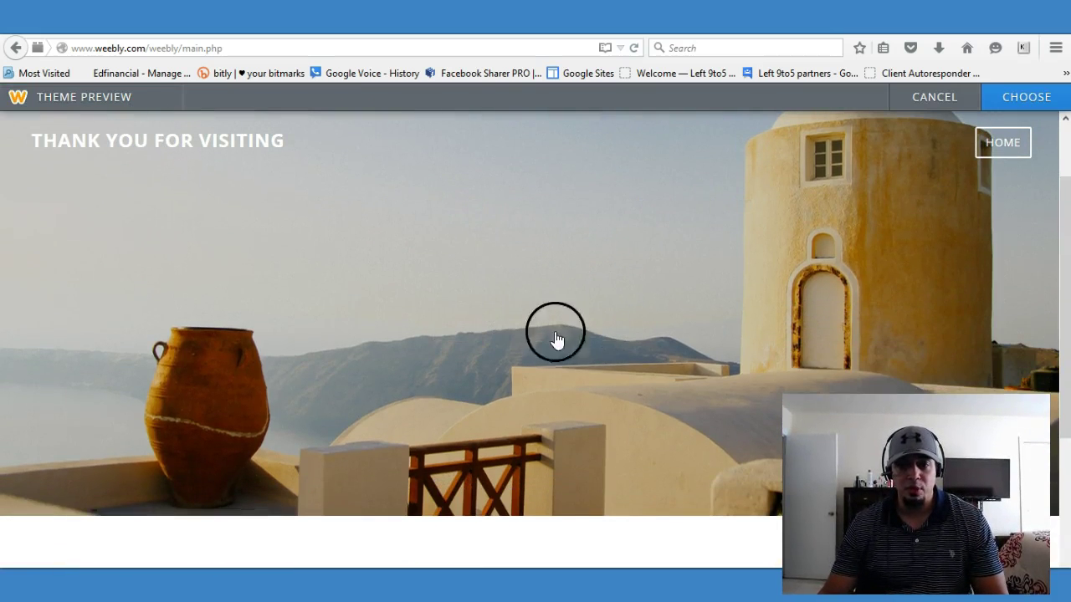
scroll(686, 280, "down", 5)
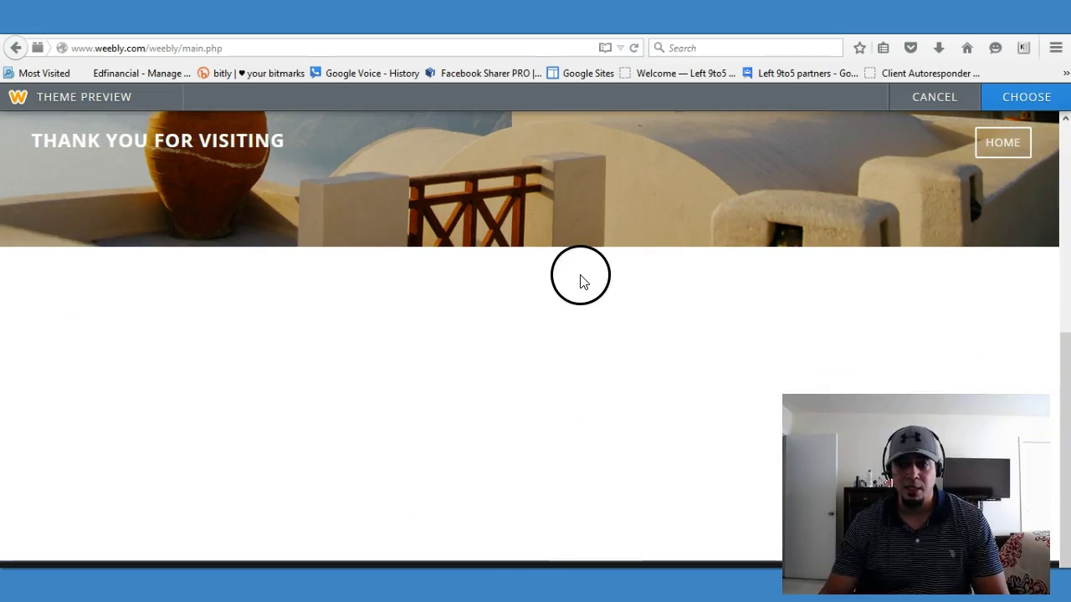
scroll(578, 275, "up", 7)
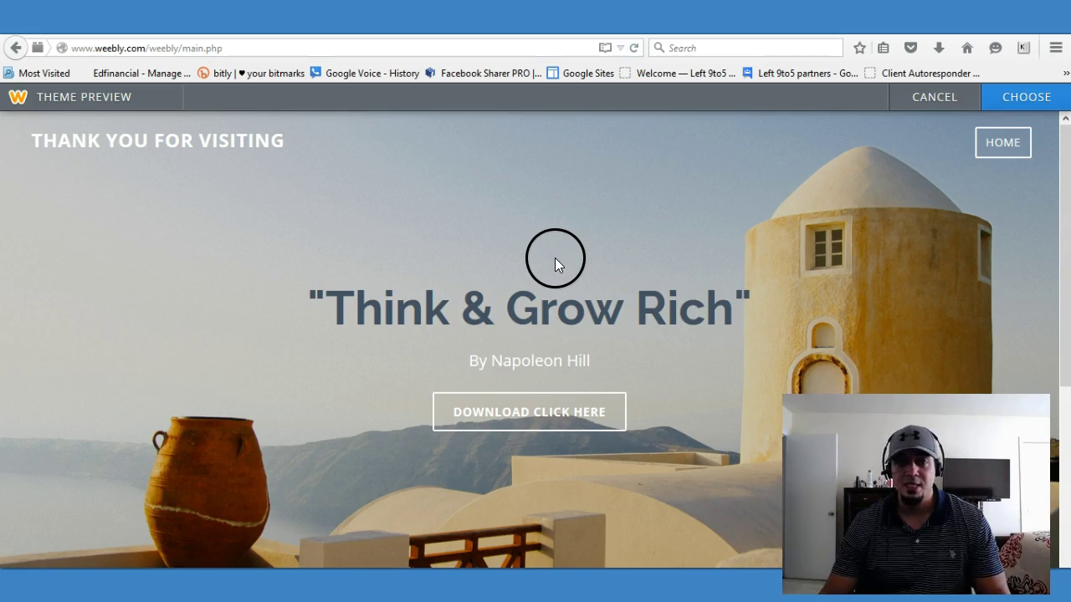
scroll(539, 280, "down", 3)
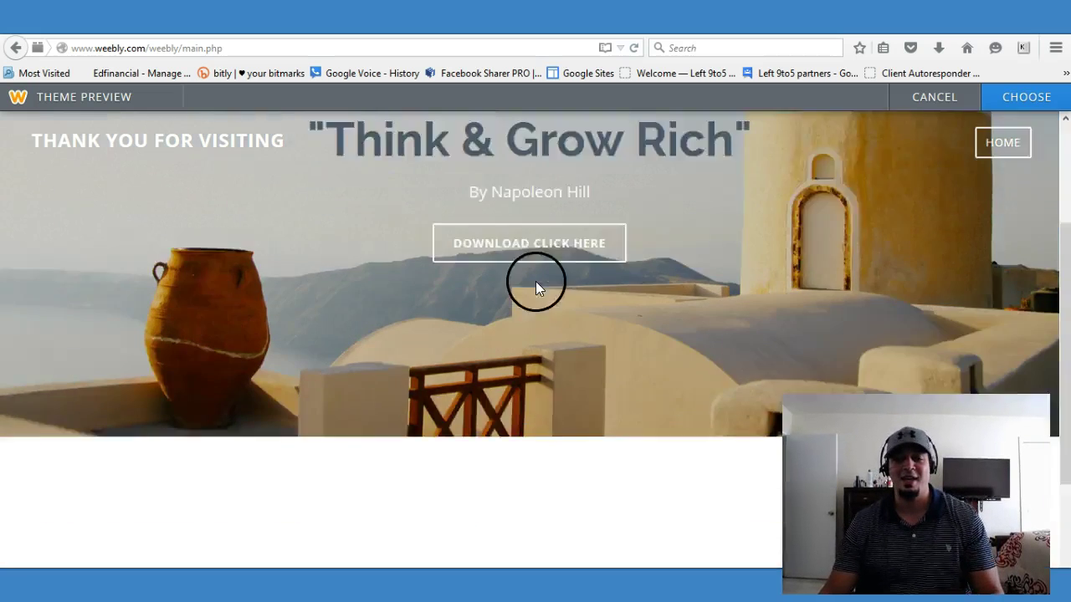
scroll(536, 282, "down", 2)
scroll(536, 282, "up", 5)
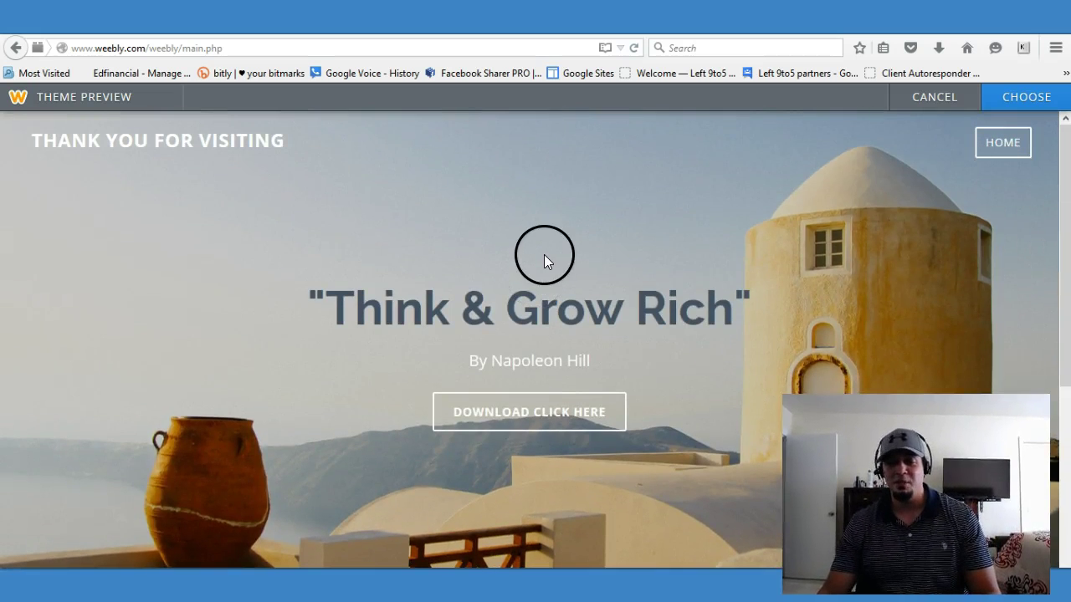
scroll(622, 280, "down", 3)
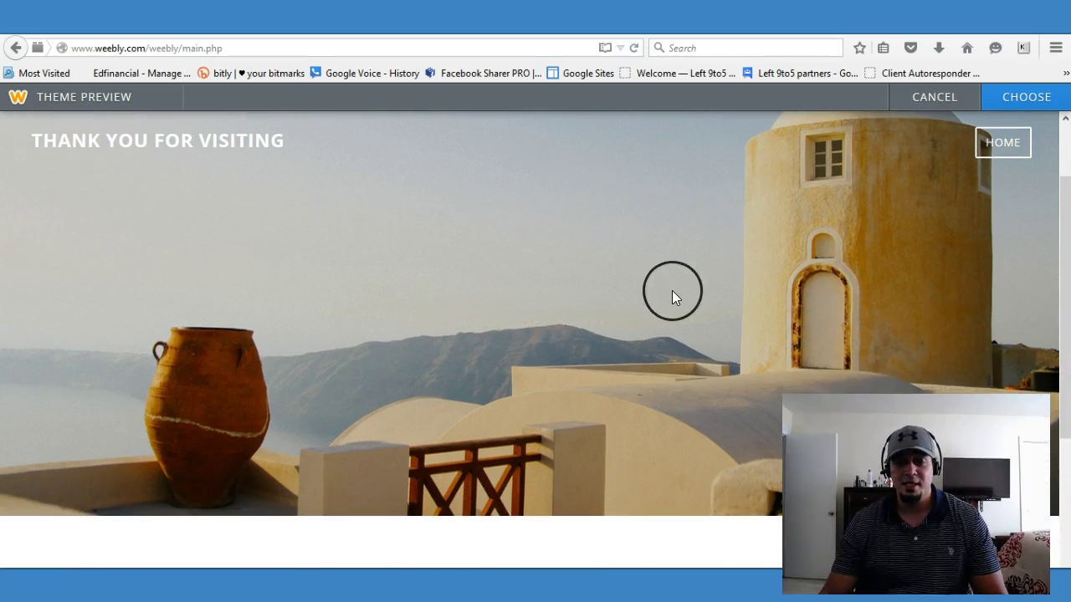
scroll(672, 292, "up", 3)
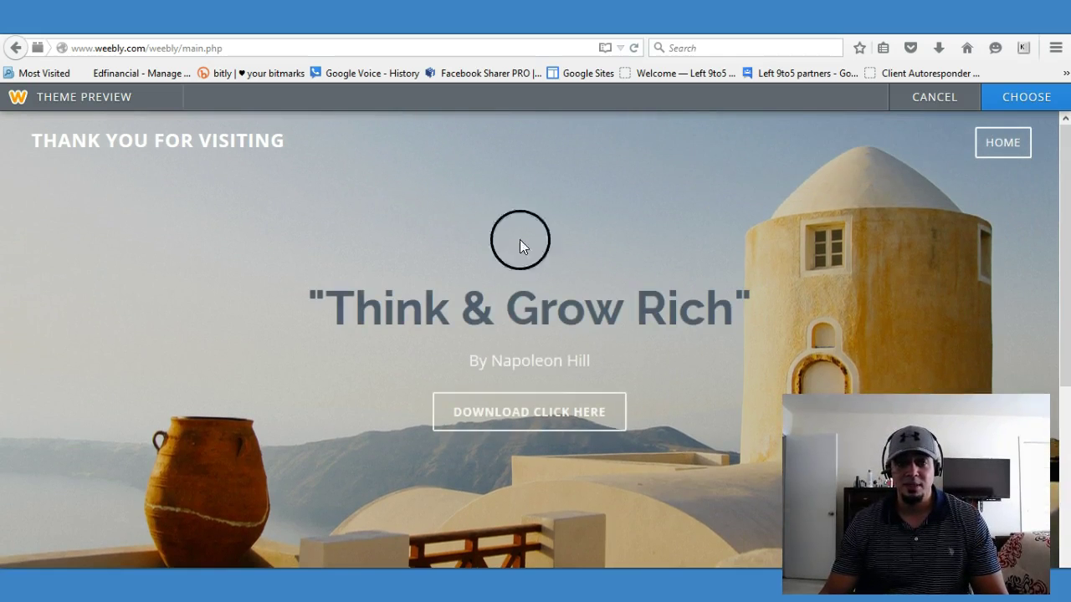
scroll(665, 390, "down", 3)
scroll(695, 343, "up", 3)
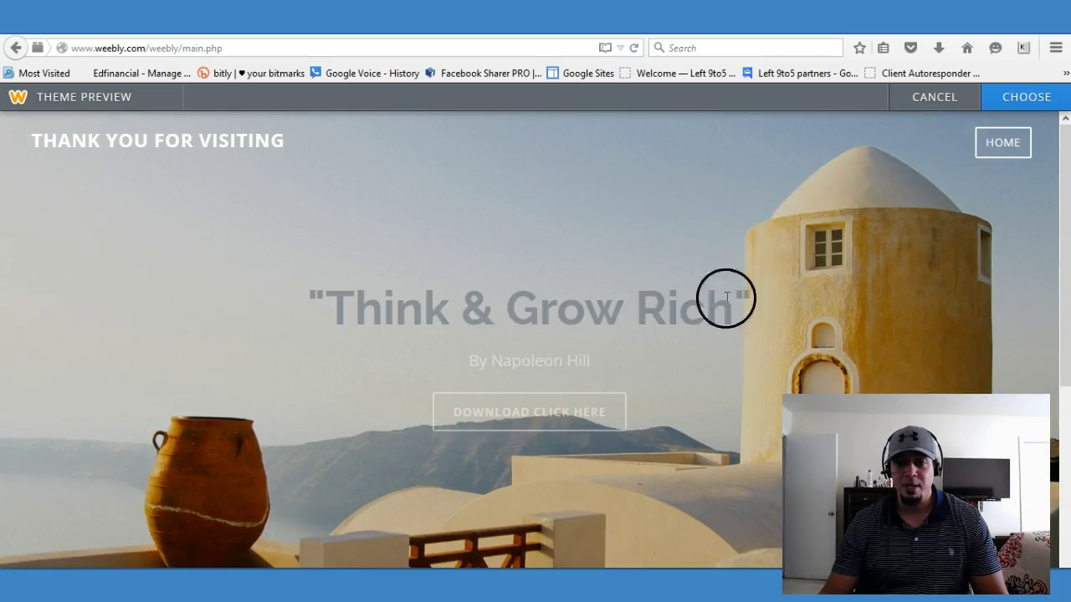
Step: Apply the previewed Birdseye theme to the site and check the page's banner section in the editor
left_click(999, 101)
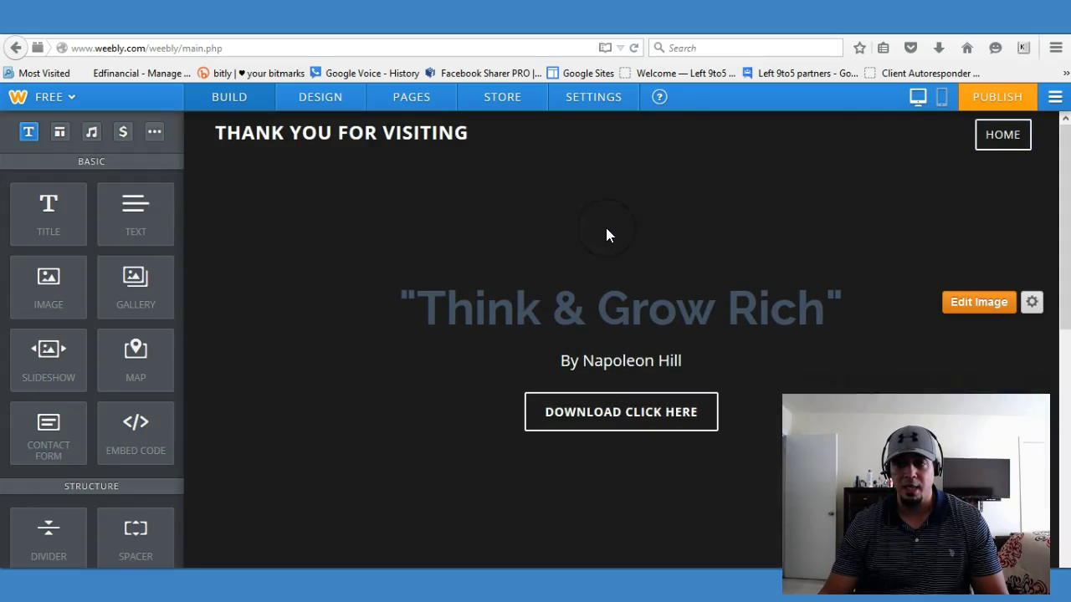
scroll(656, 256, "down", 4)
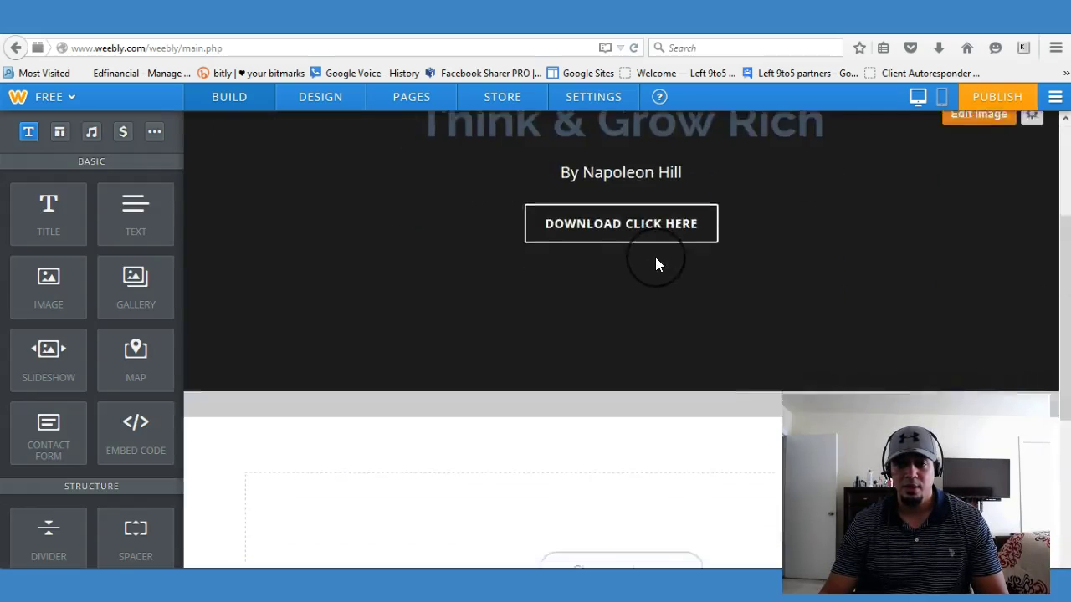
scroll(654, 252, "up", 4)
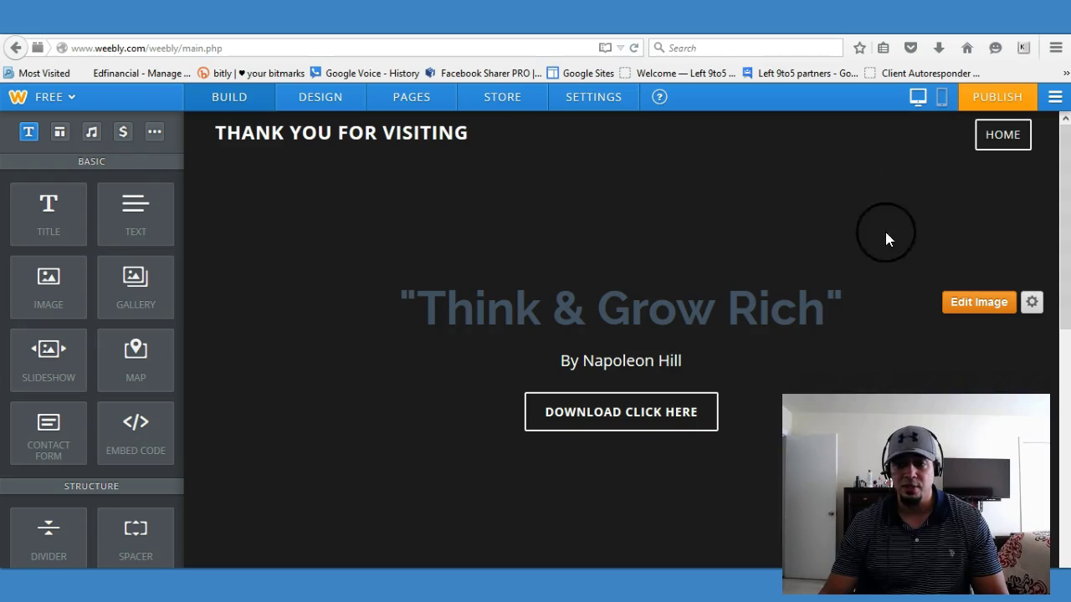
scroll(650, 272, "down", 2)
scroll(686, 226, "up", 2)
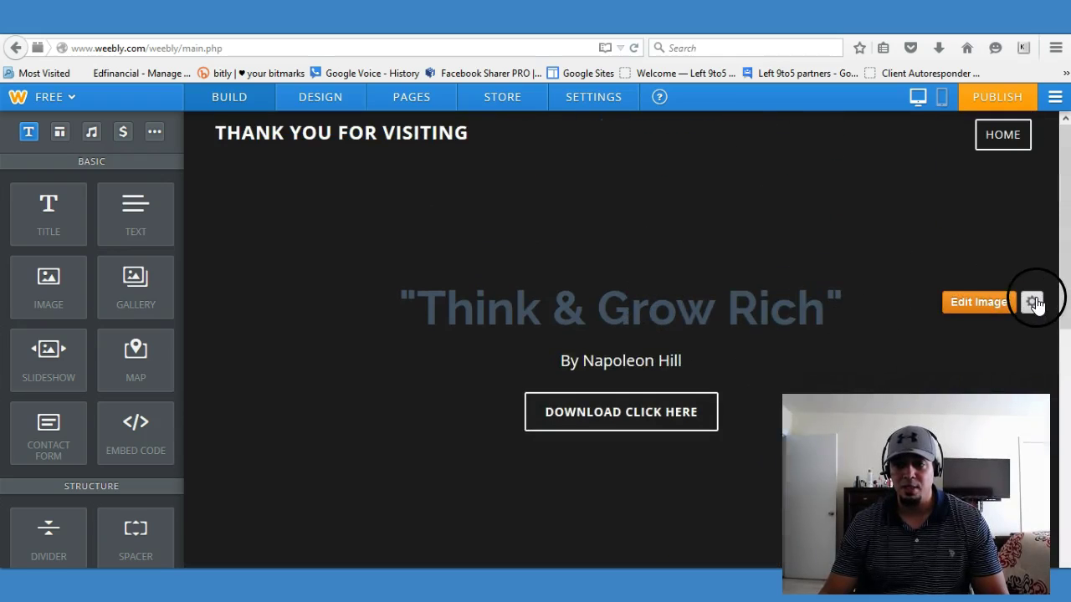
left_click(749, 222)
scroll(821, 249, "down", 2)
scroll(820, 249, "up", 2)
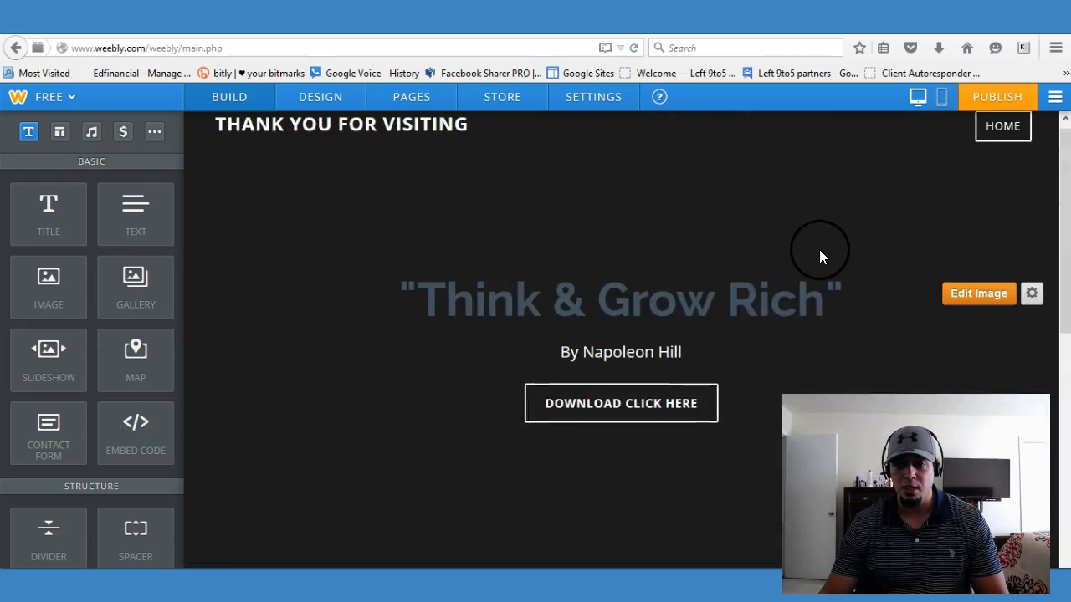
Step: Publish the site with the new theme and reload napoleonhilldownload.weebly.com to check the live page
left_click(997, 97)
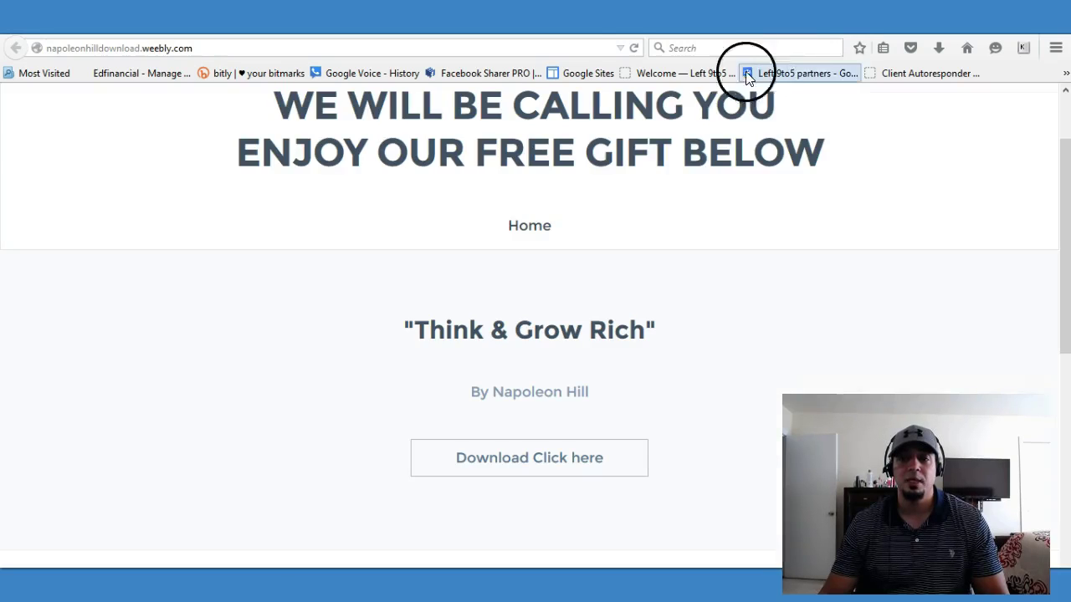
left_click(633, 50)
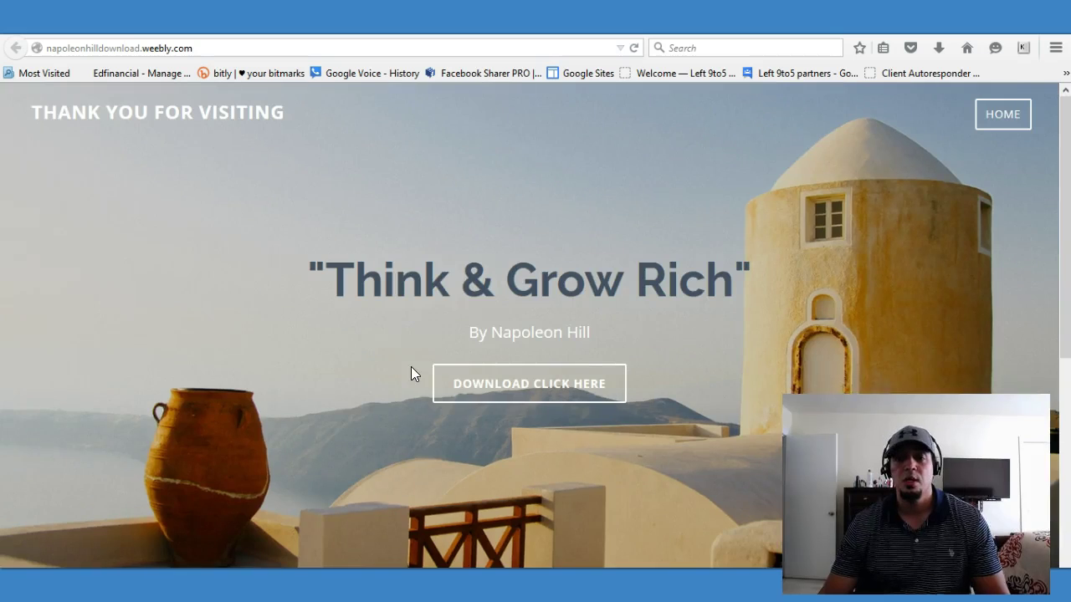
scroll(552, 218, "down", 5)
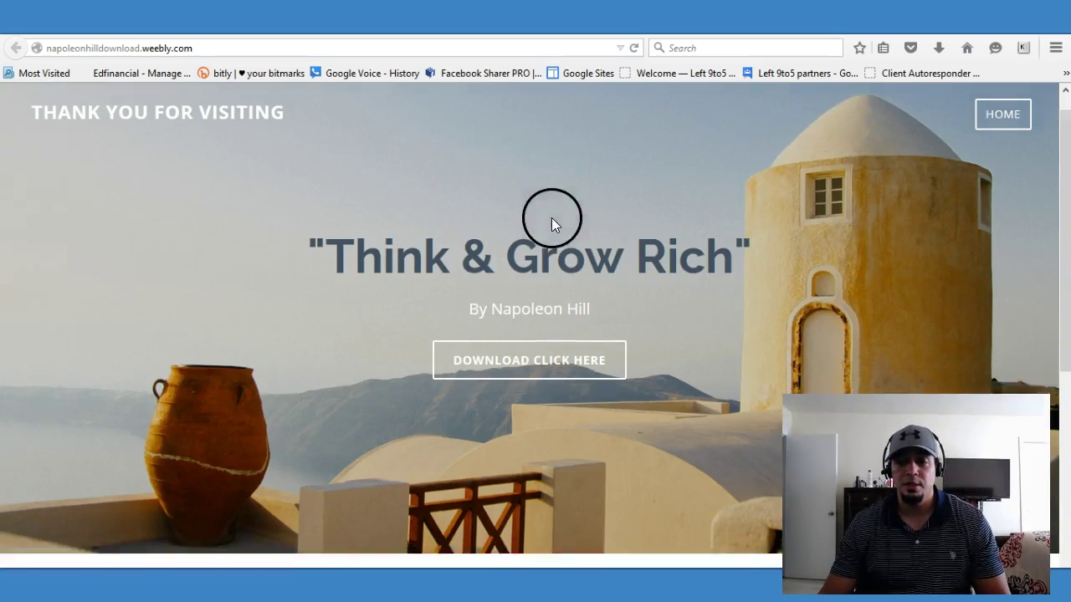
scroll(557, 221, "up", 5)
scroll(558, 221, "down", 5)
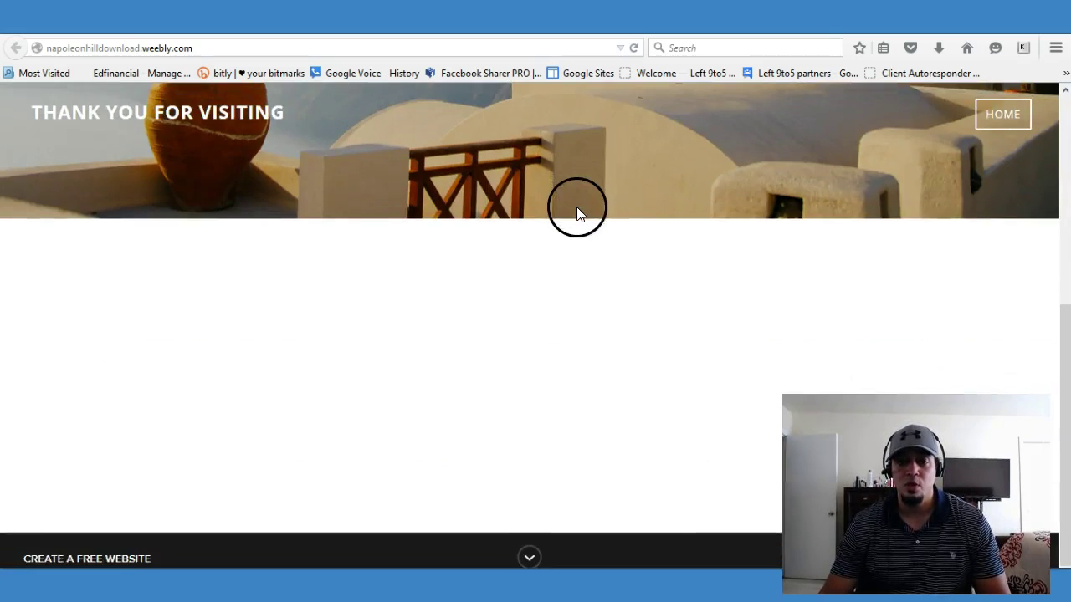
scroll(574, 205, "up", 5)
Step: Try the live page's download button and close the page to return to the editor
left_click(552, 388)
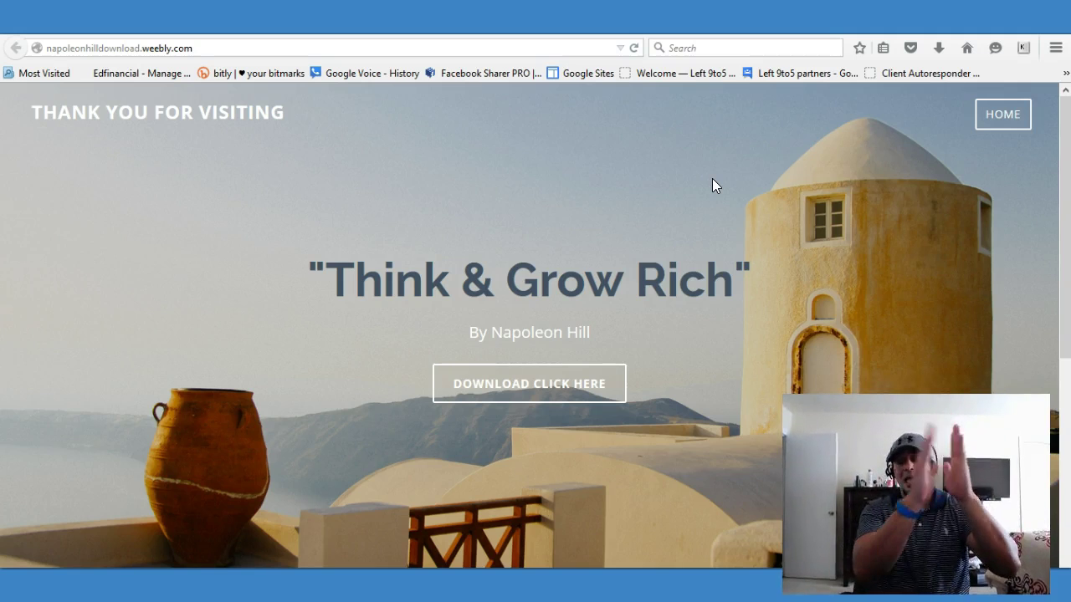
left_click(707, 172)
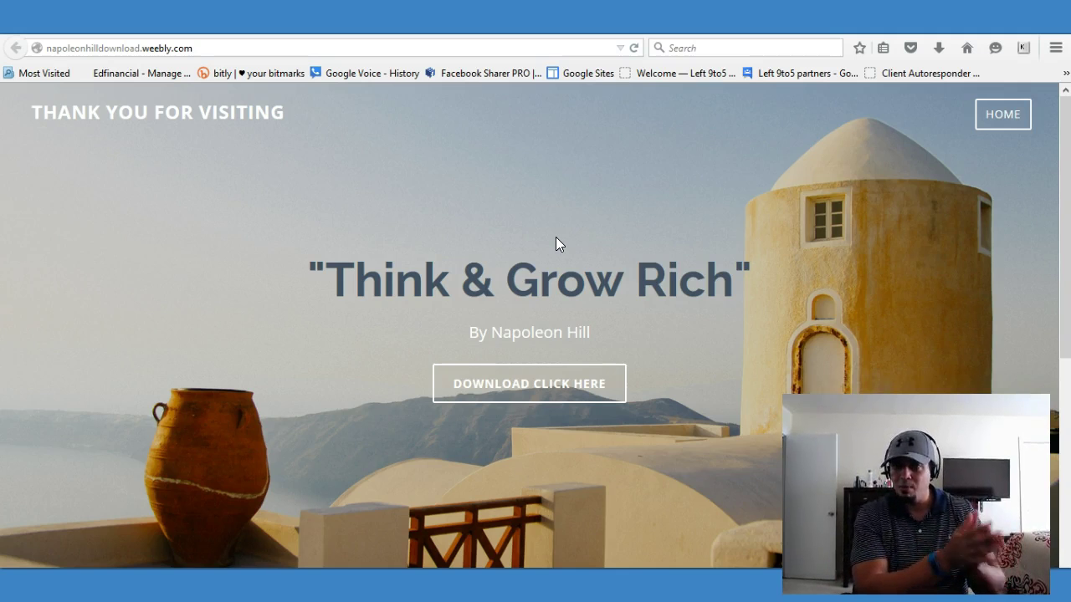
key("ctrl+w")
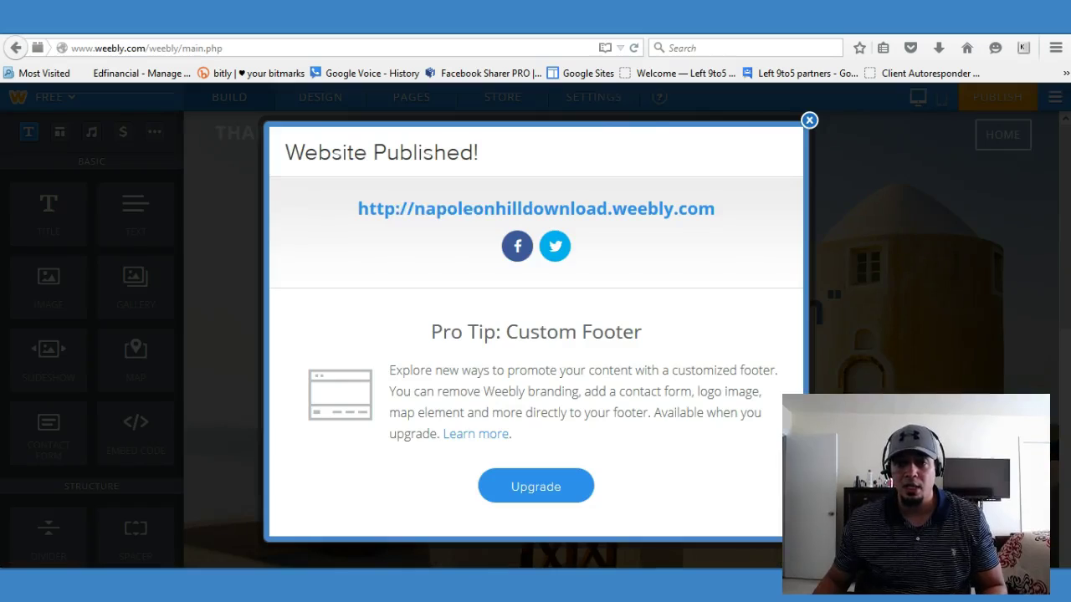
Step: Dismiss the publication notice and open the "Start With Five" website in the editor
left_click(807, 119)
left_click(1055, 97)
left_click(1021, 158)
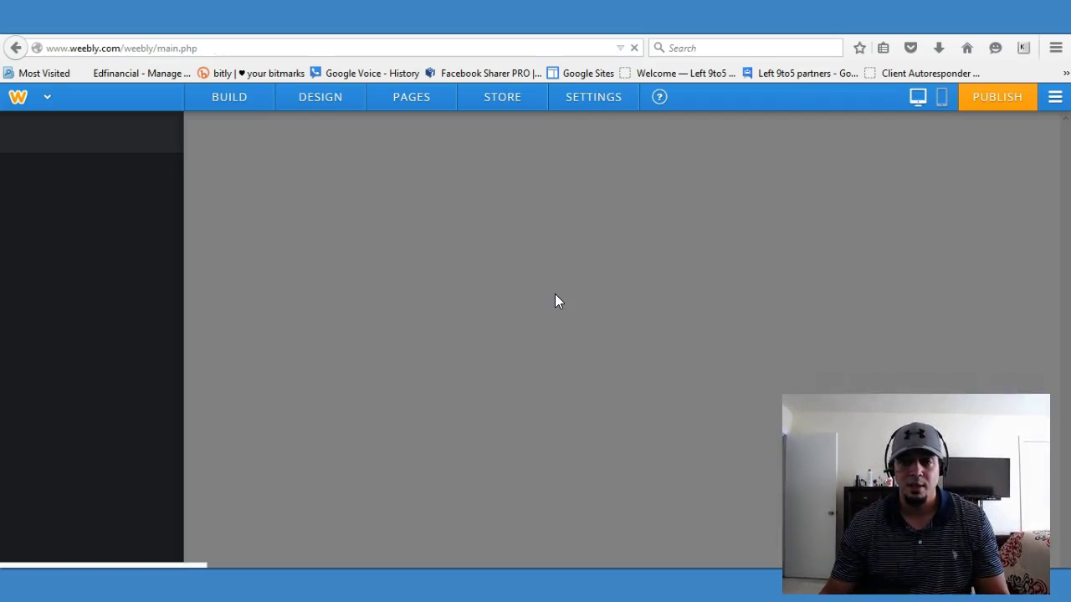
left_click(677, 226)
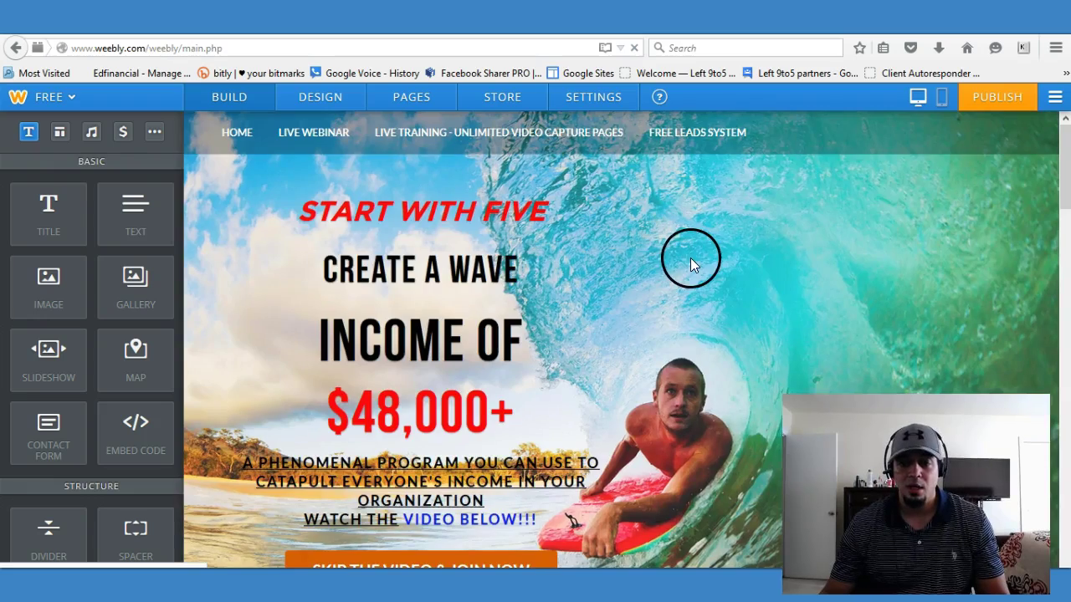
Step: Review the "Start With Five" page's surfing banner, income headline and "Skip the Video & Join Now" button
scroll(691, 258, "down", 6)
scroll(690, 258, "up", 5)
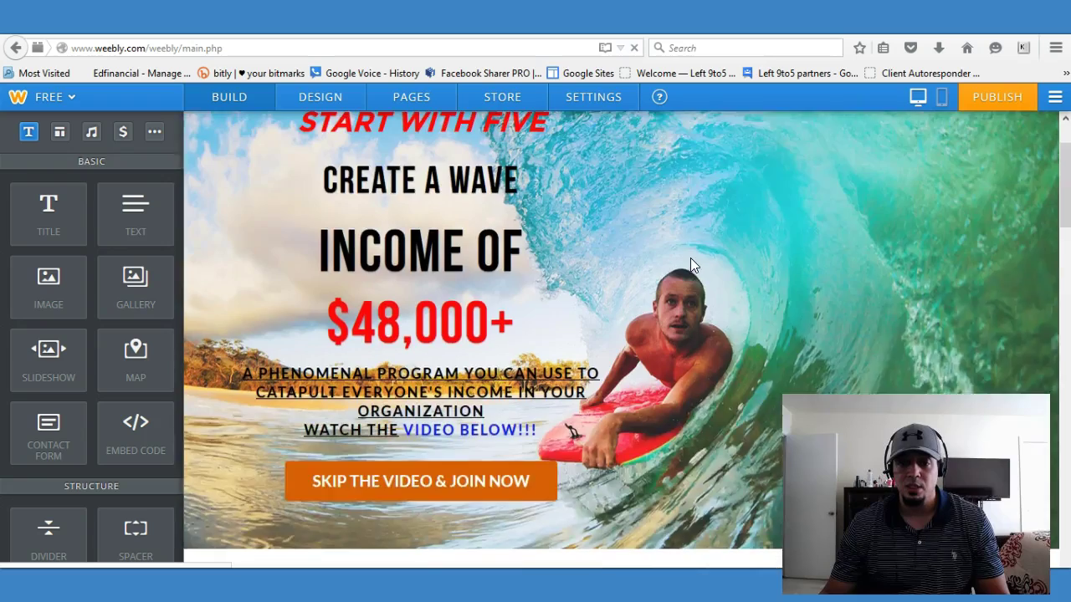
scroll(691, 258, "up", 1)
left_click(637, 228)
scroll(605, 249, "down", 3)
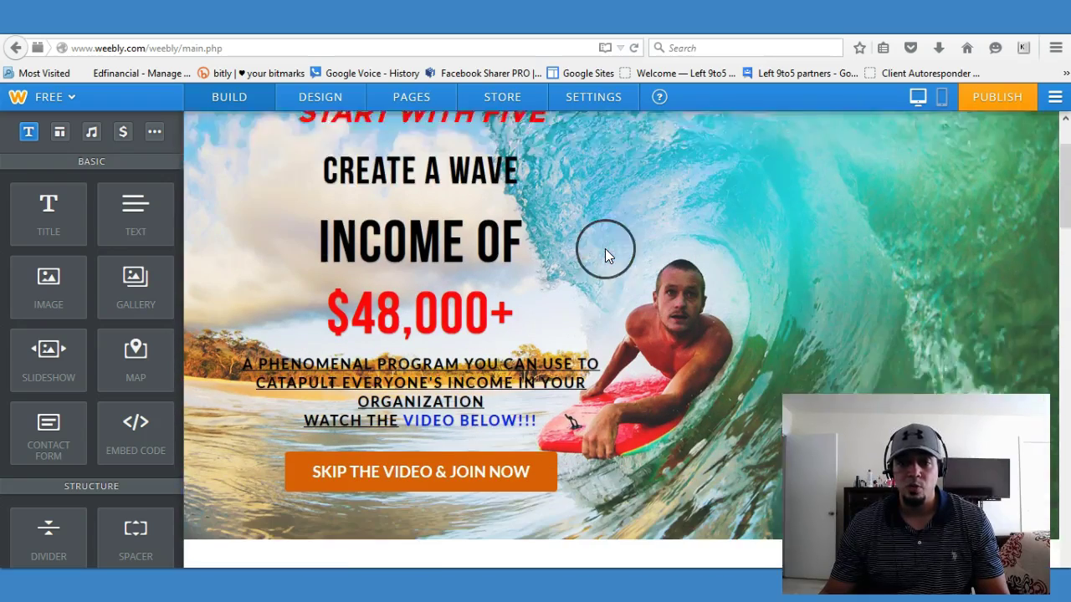
Step: Examine the "Start With Five" page from its header navigation down to the Five Dollar Funnel presentation video and "Sign Me Up" button
scroll(605, 248, "up", 2)
scroll(605, 248, "up", 1)
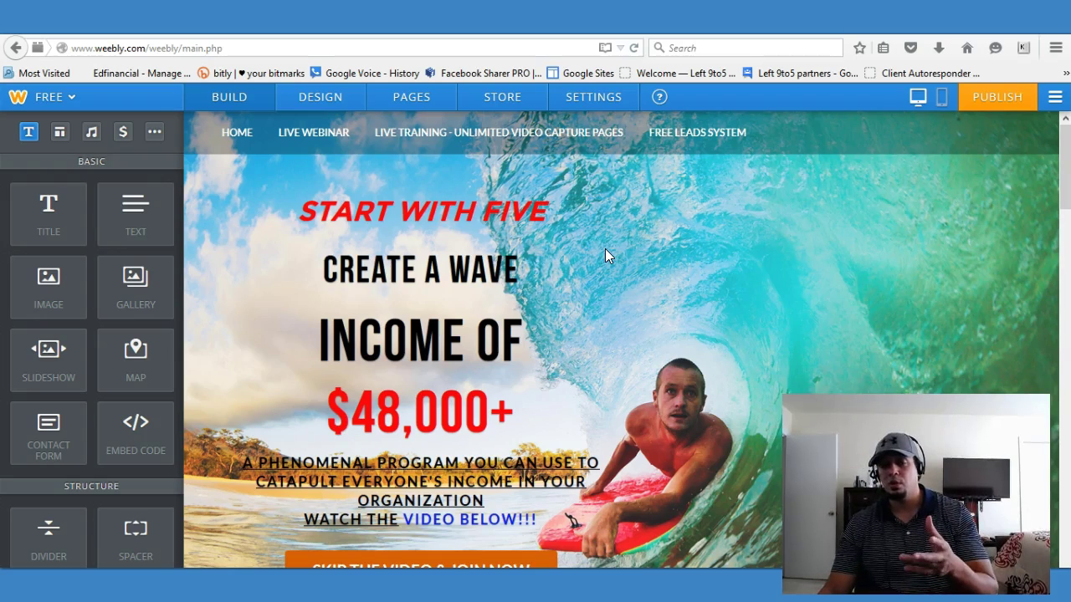
left_click(644, 228)
scroll(643, 227, "down", 1)
left_click(318, 437)
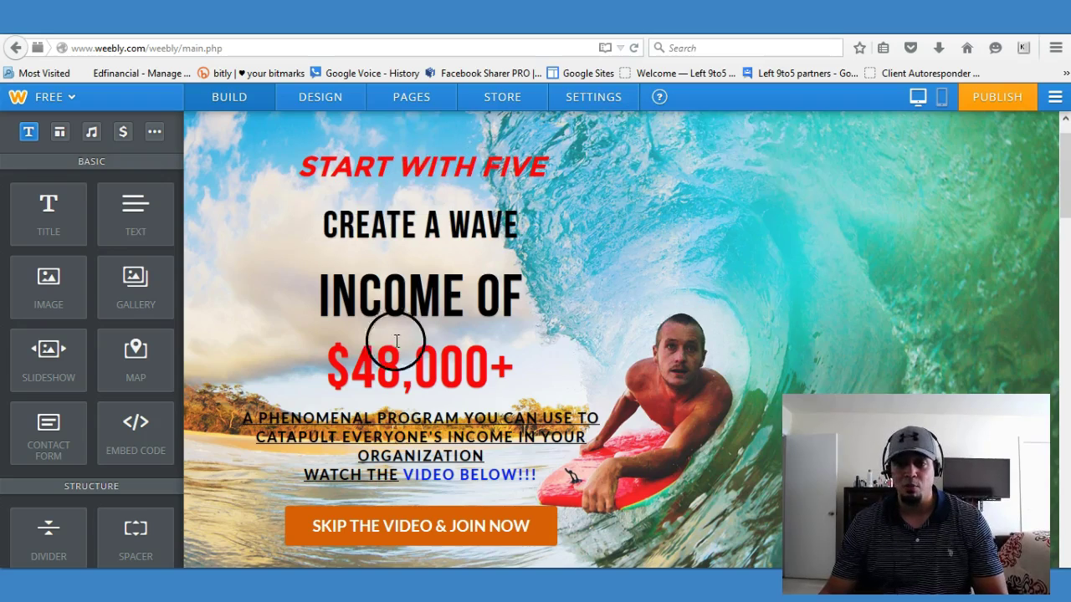
scroll(591, 363, "down", 10)
scroll(591, 363, "down", 1)
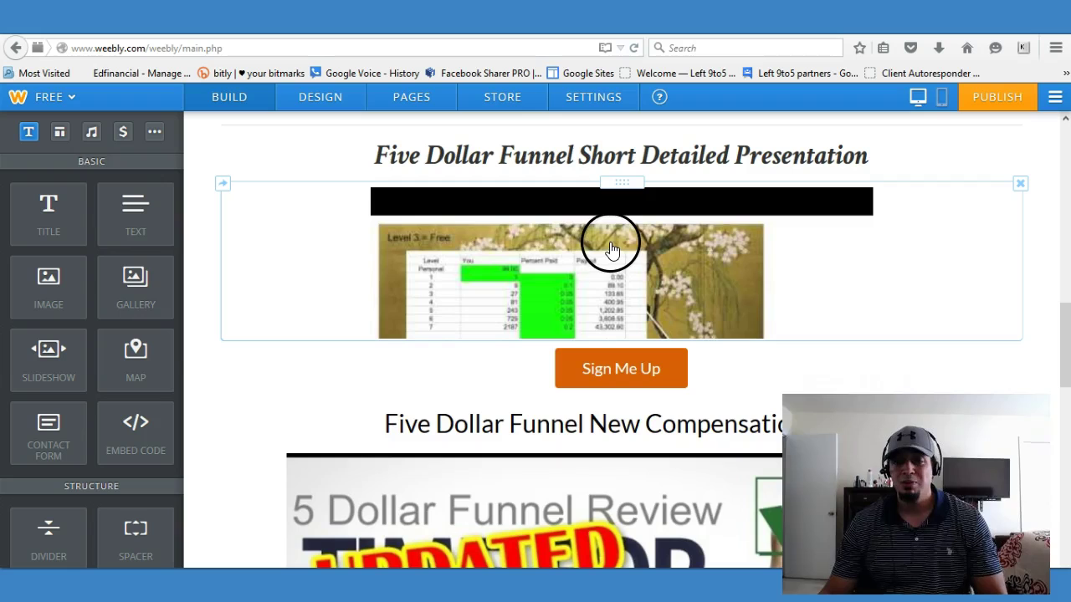
left_click(724, 274)
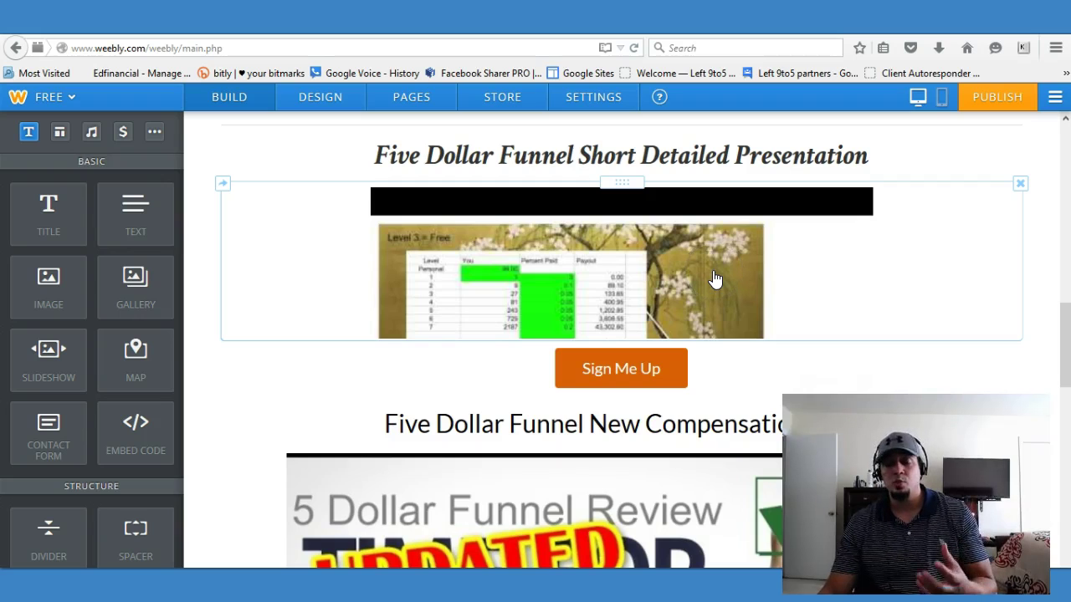
left_click(689, 391)
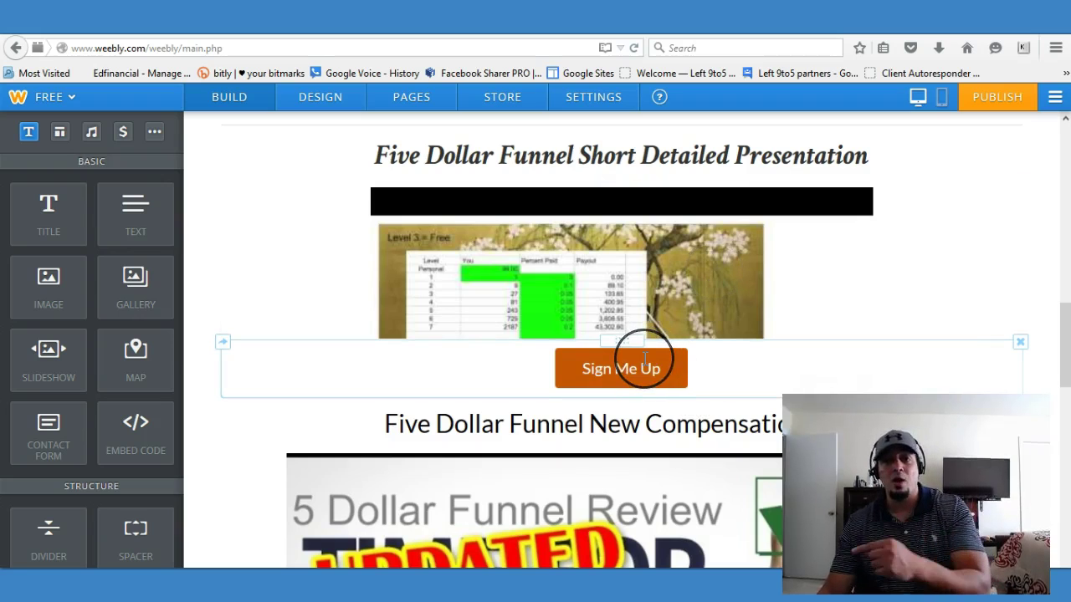
left_click(569, 395)
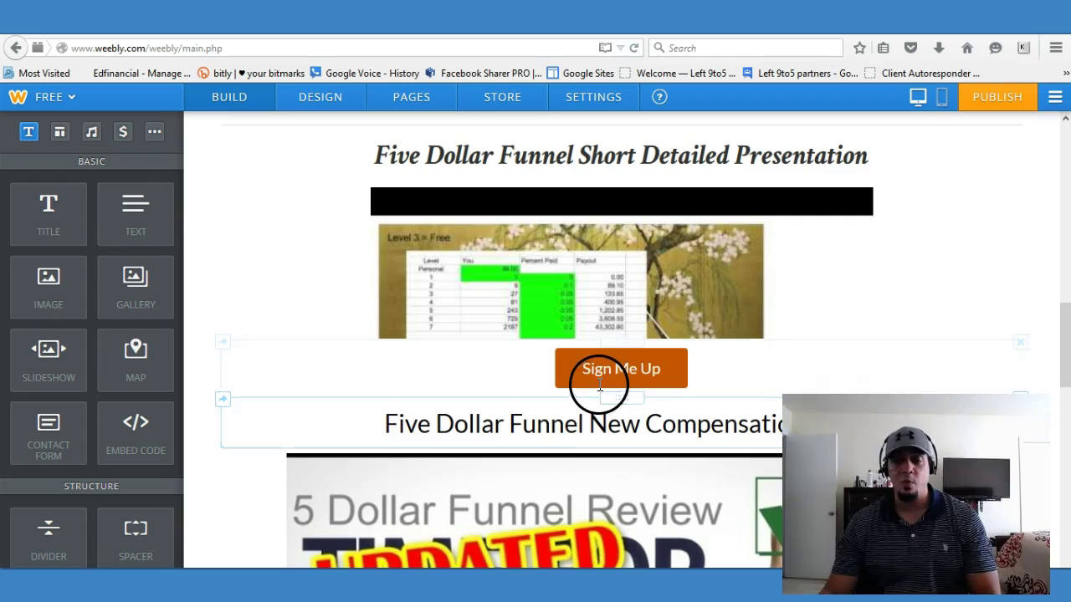
left_click(695, 284)
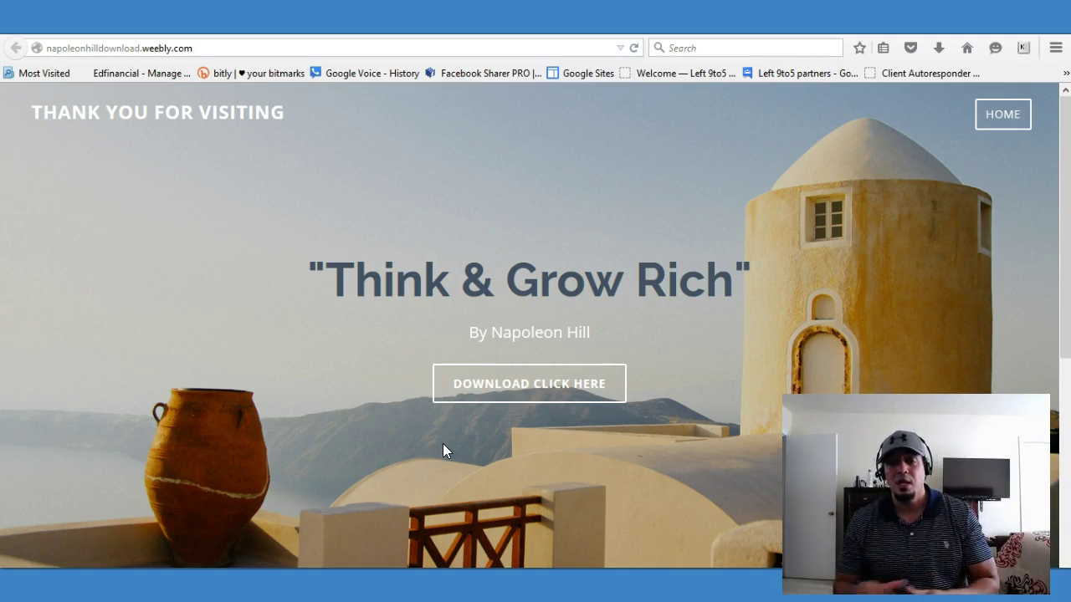
Step: Open the "Think & Grow Rich" PDF from the live napoleonhilldownload.weebly.com page, skim its title page and return to the thank-you page
left_click(581, 390)
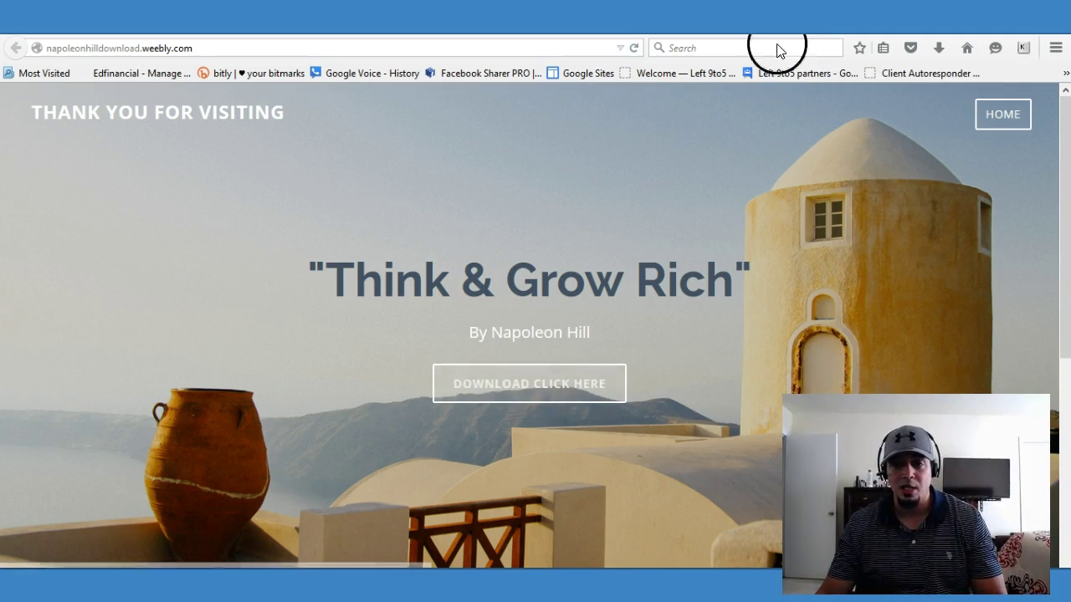
scroll(679, 337, "down", 1)
scroll(678, 338, "up", 1)
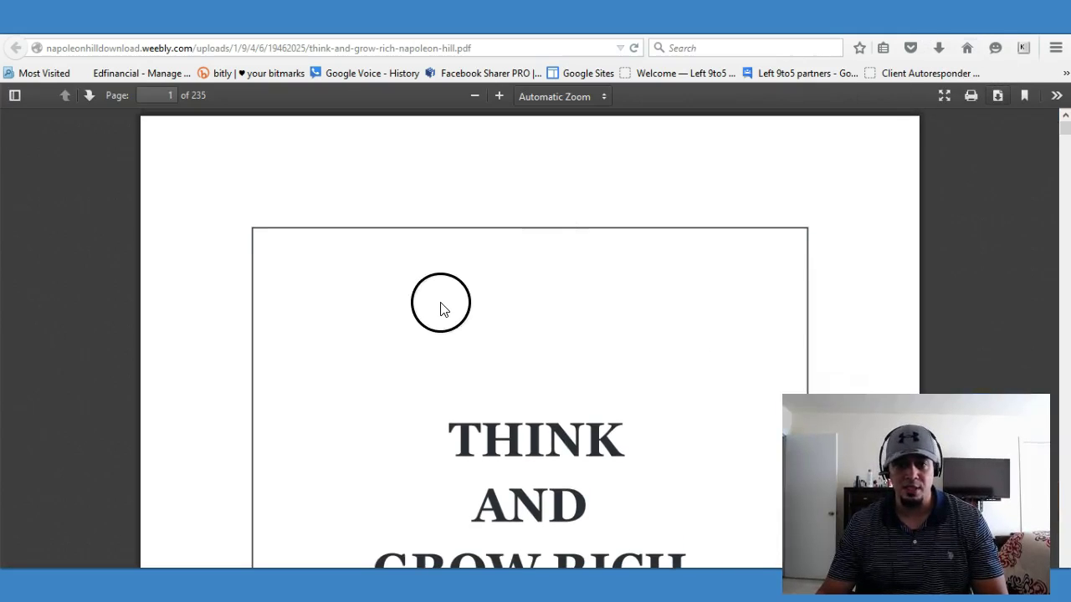
scroll(741, 227, "down", 5)
scroll(733, 235, "up", 4)
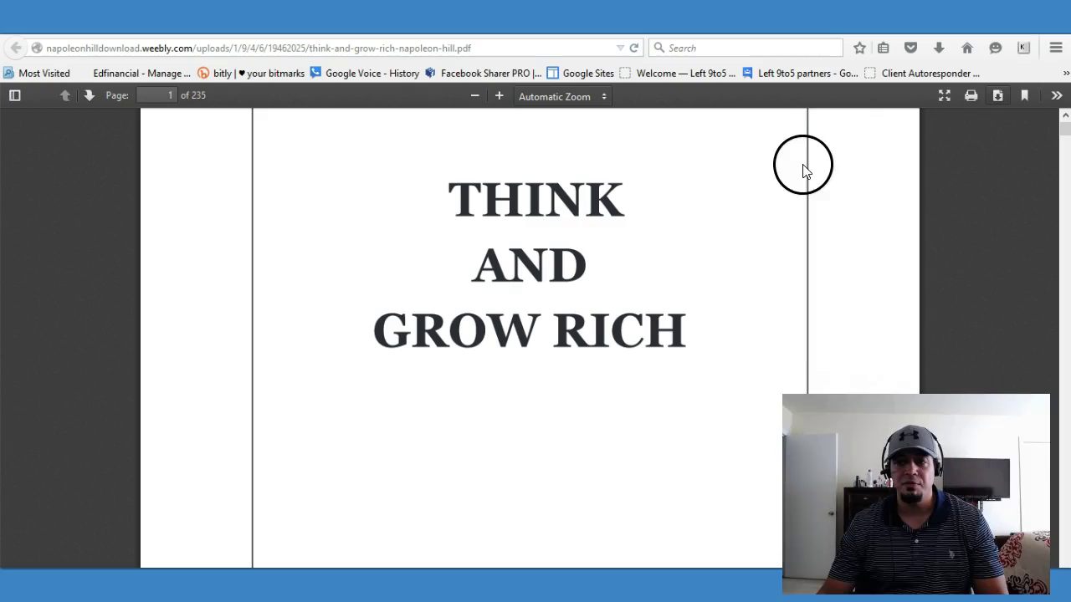
key("alt+Left")
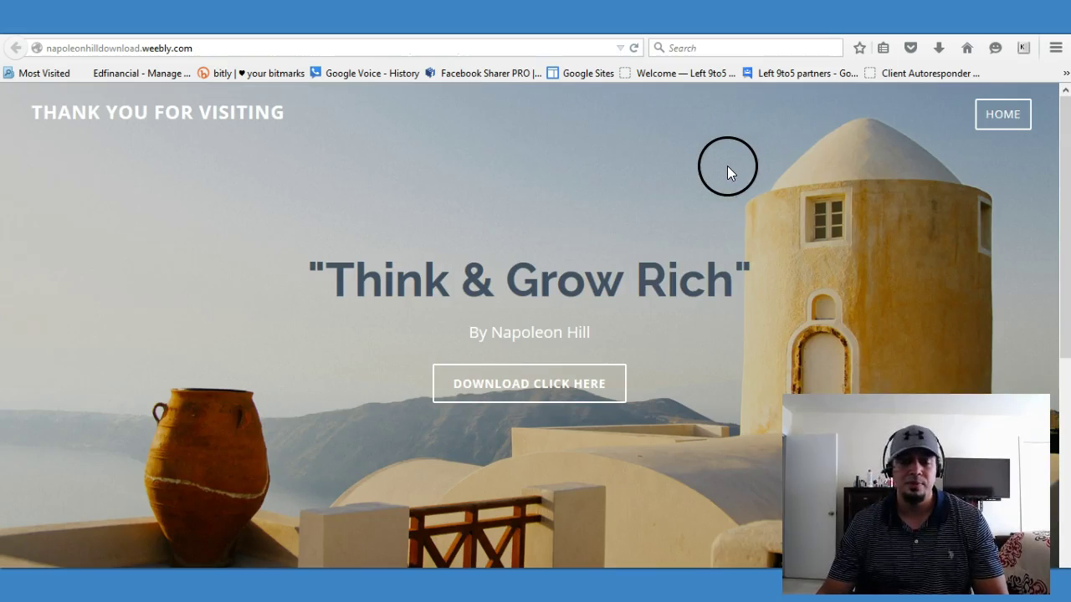